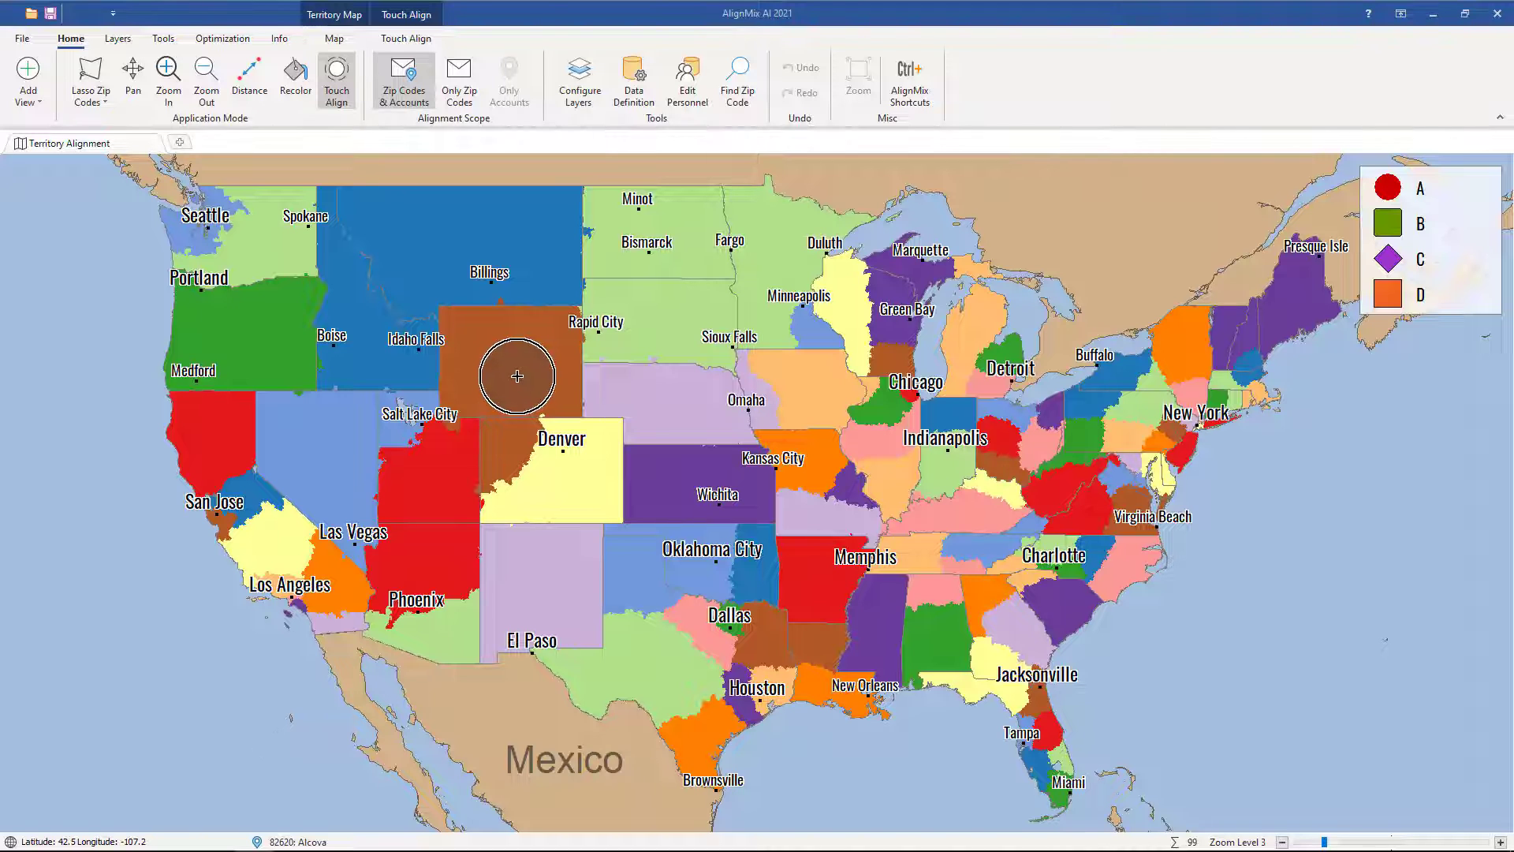
Step: Update the project's geography to 5 Digit Zip Codes (Low Resolution) - Version 12, without saving the project first
left_click(22, 38)
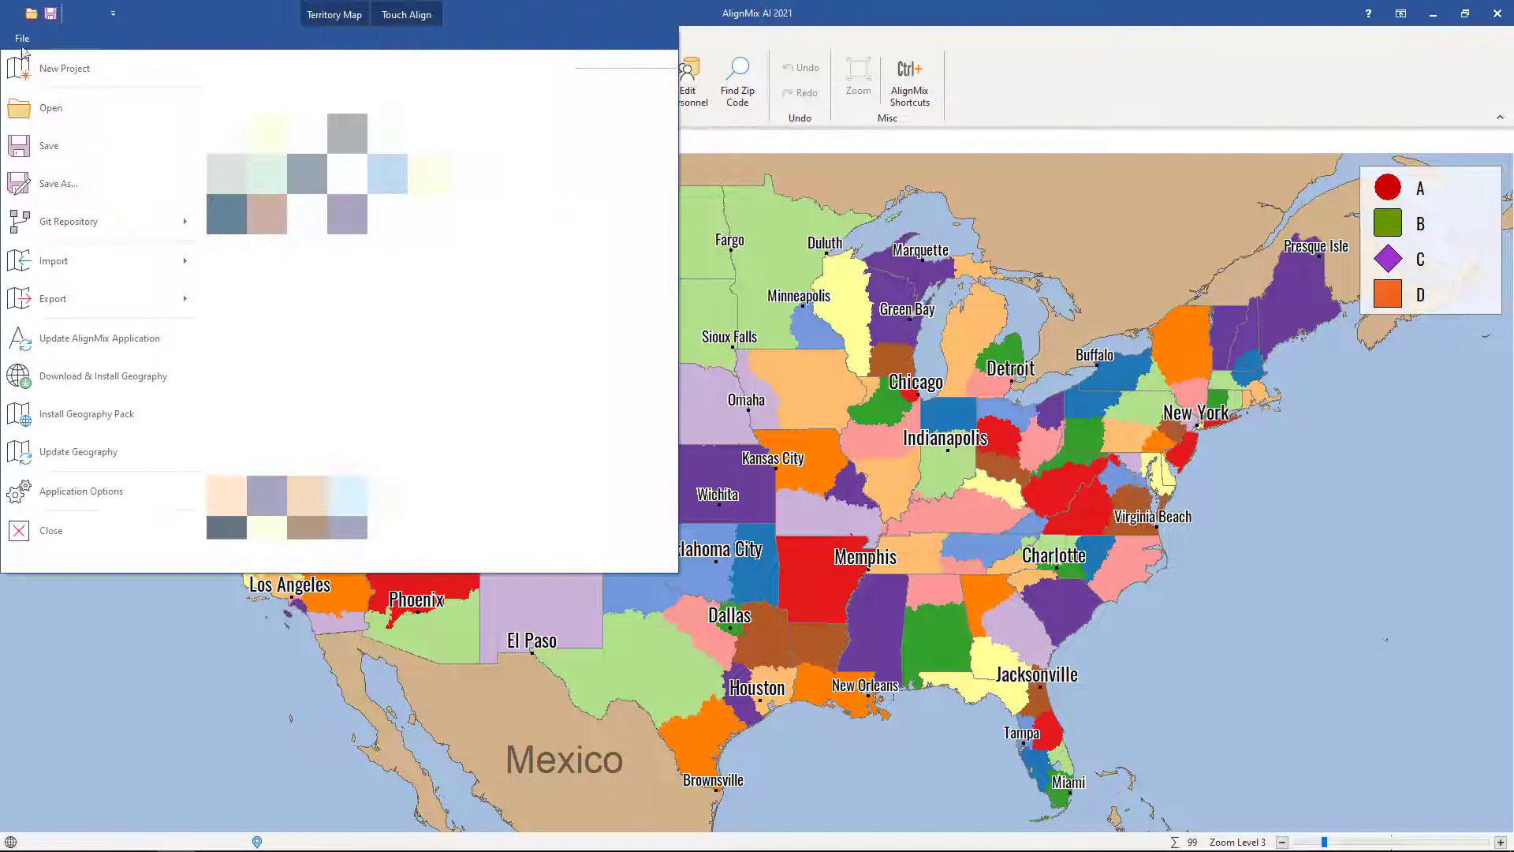
left_click(57, 454)
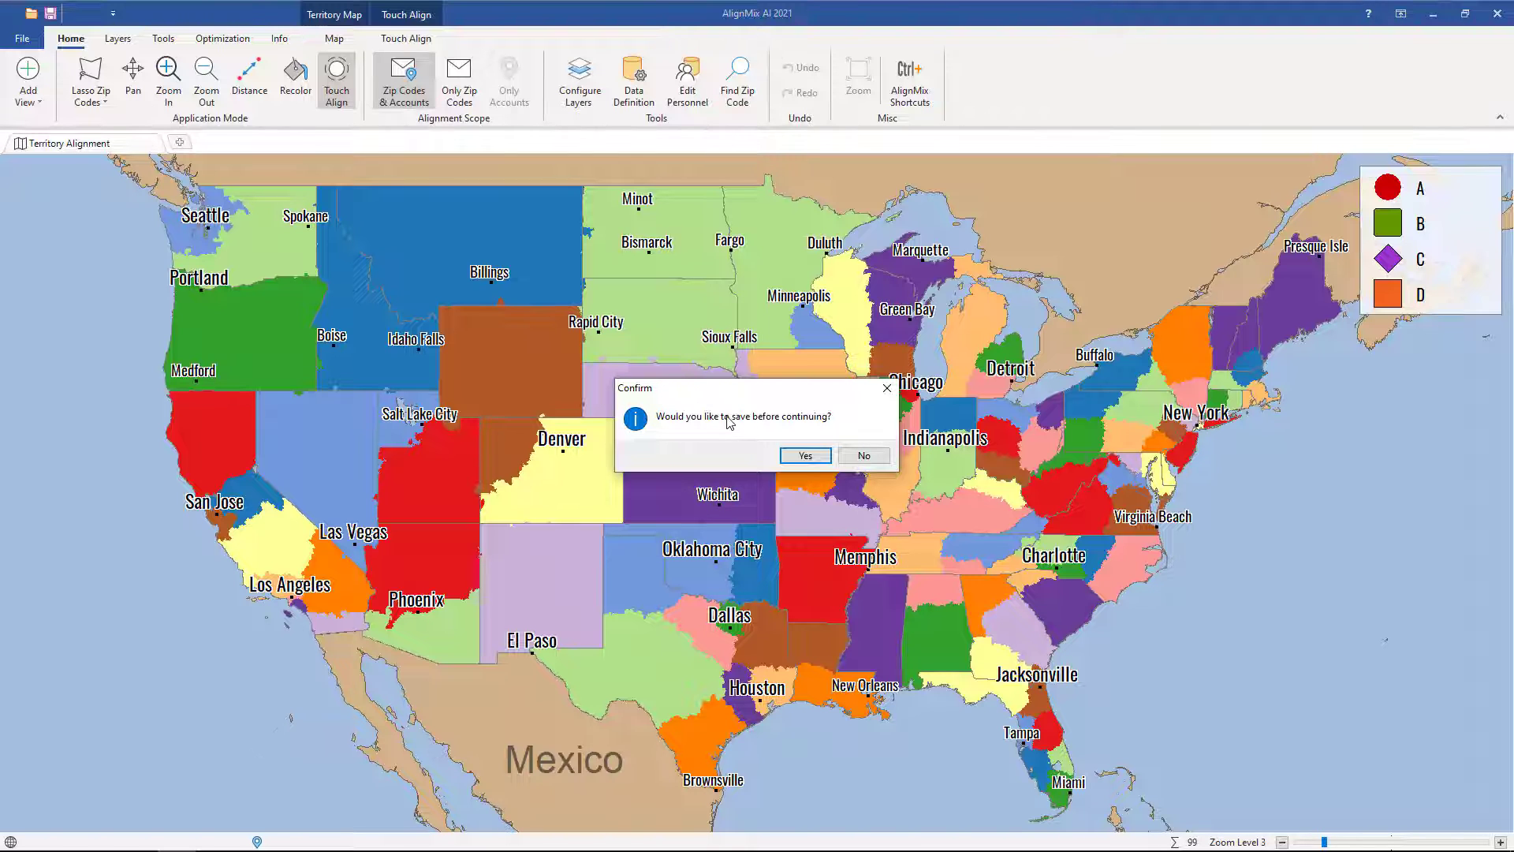
left_click(865, 456)
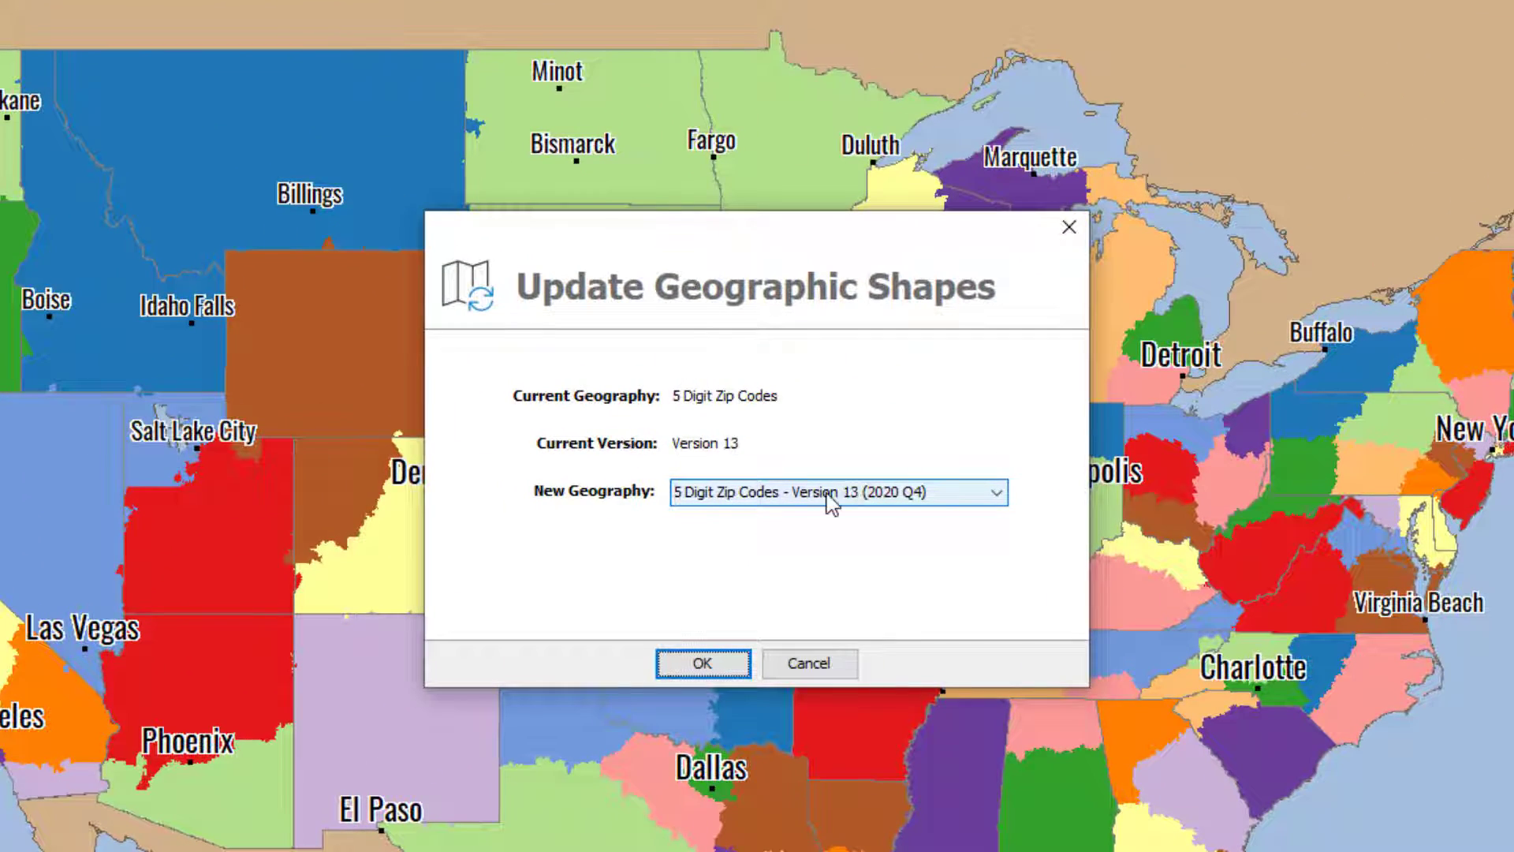
left_click(828, 497)
left_click(795, 514)
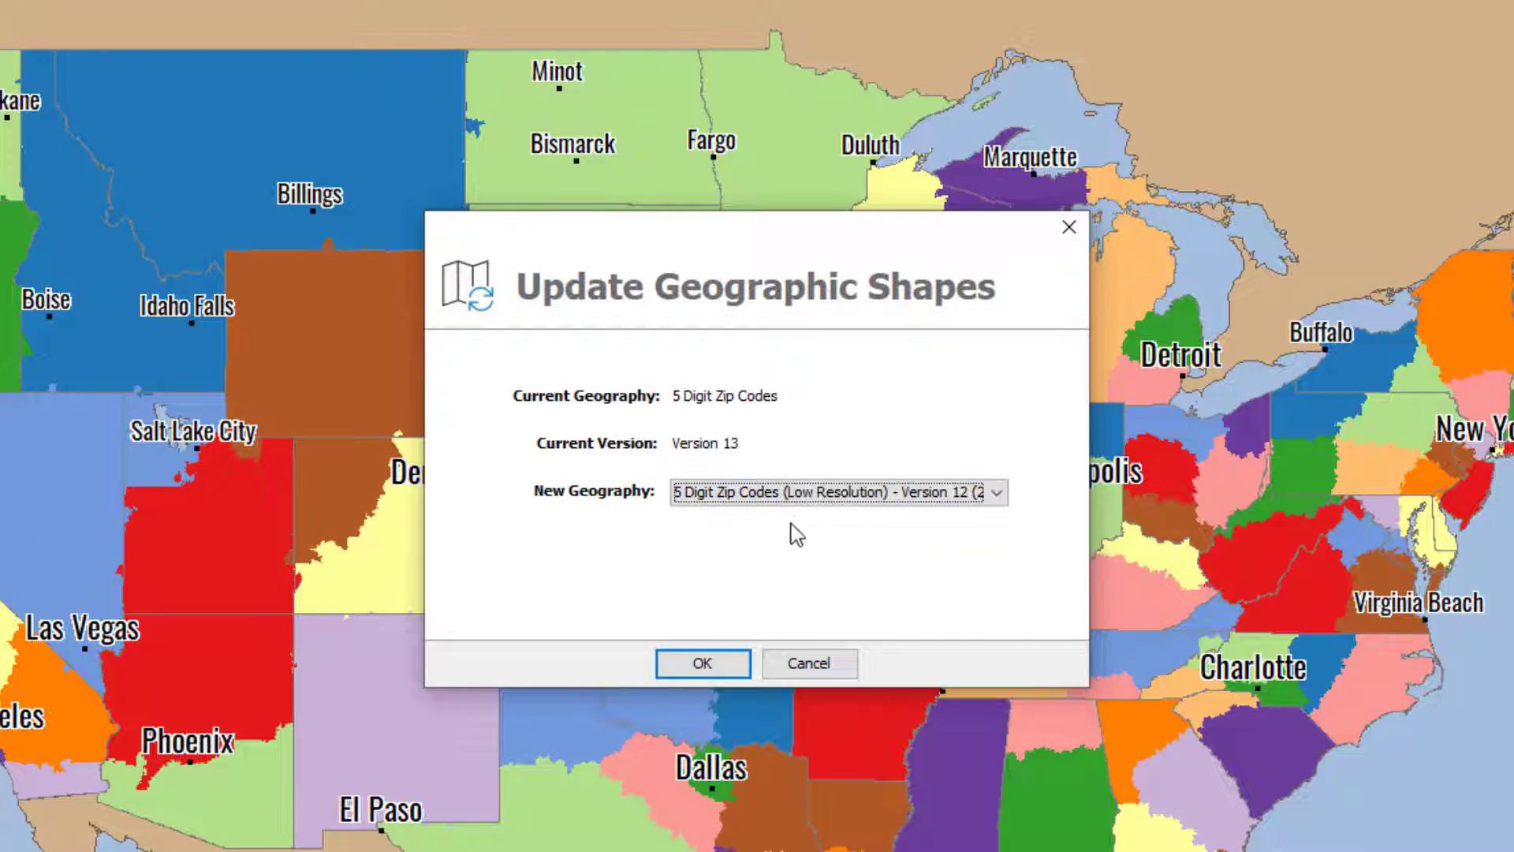
left_click(703, 665)
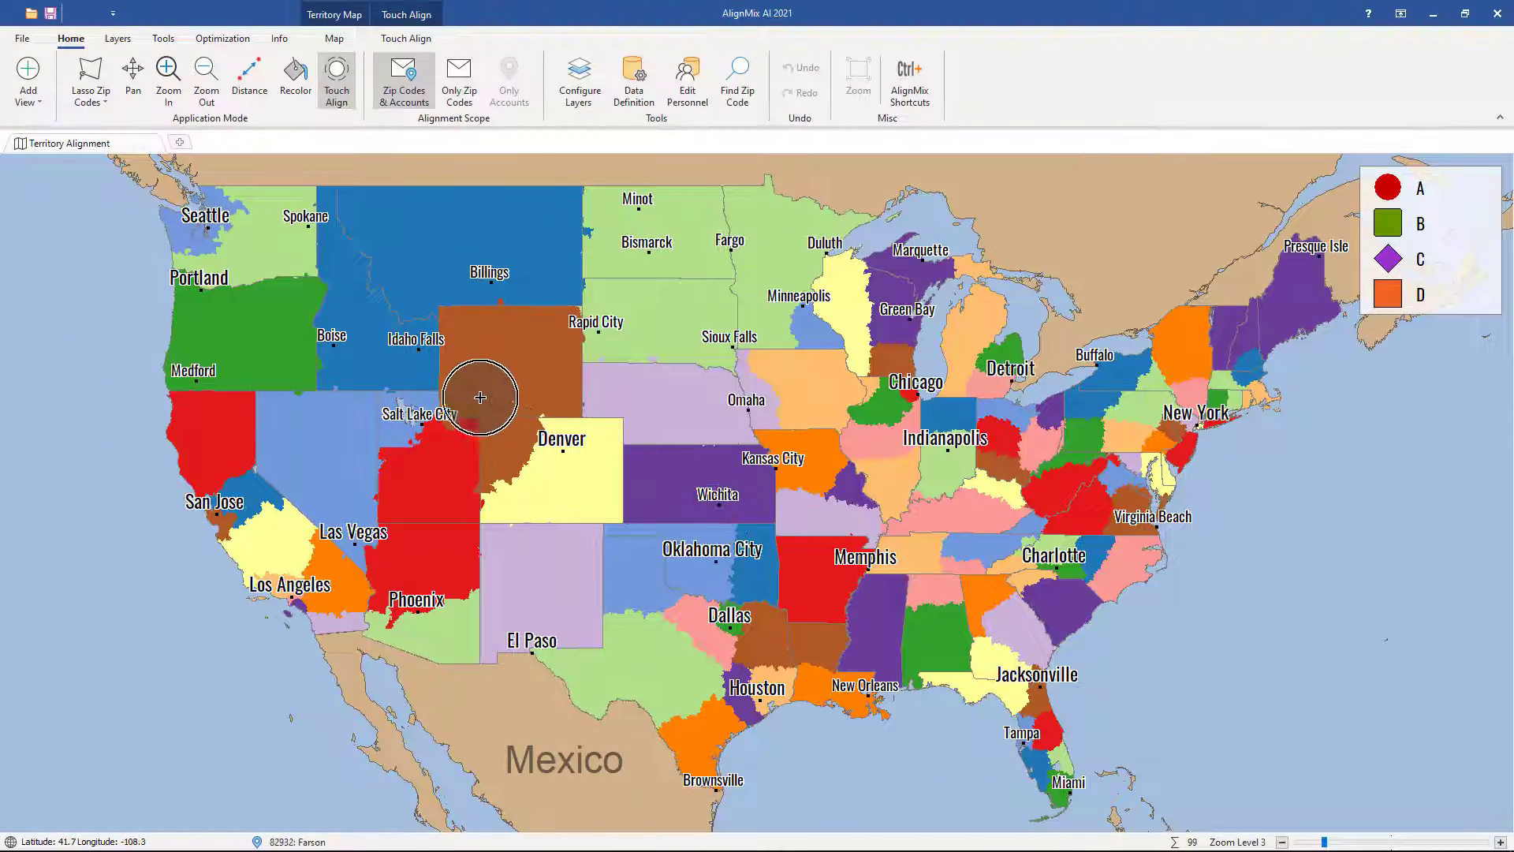
Step: Examine the USA 5-digit zip code geography versions offered for download and close the list without downloading any
left_click(24, 44)
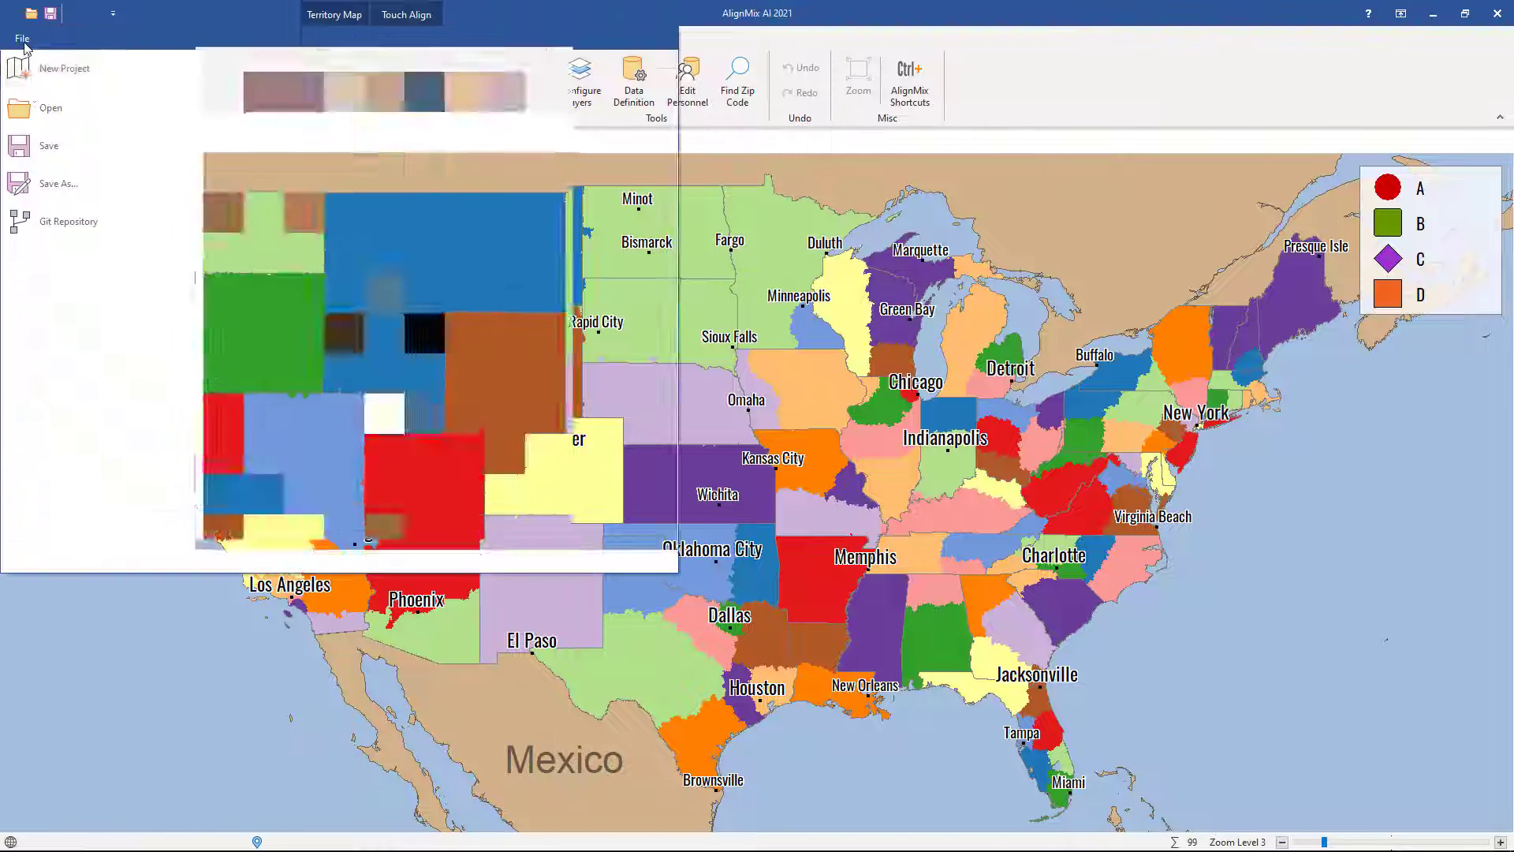
left_click(50, 384)
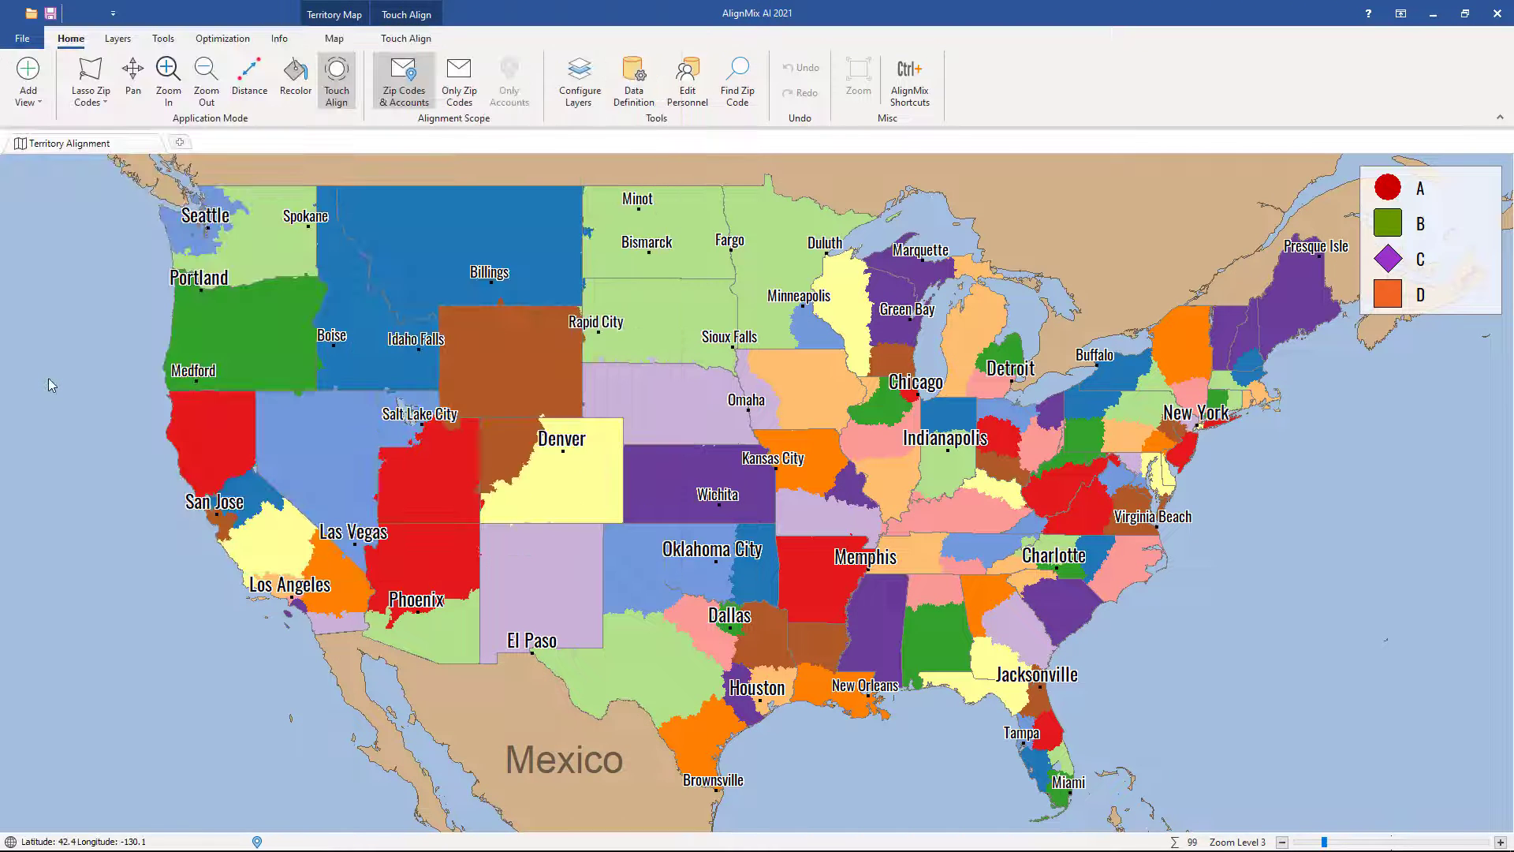
scroll(628, 439, "down", 2)
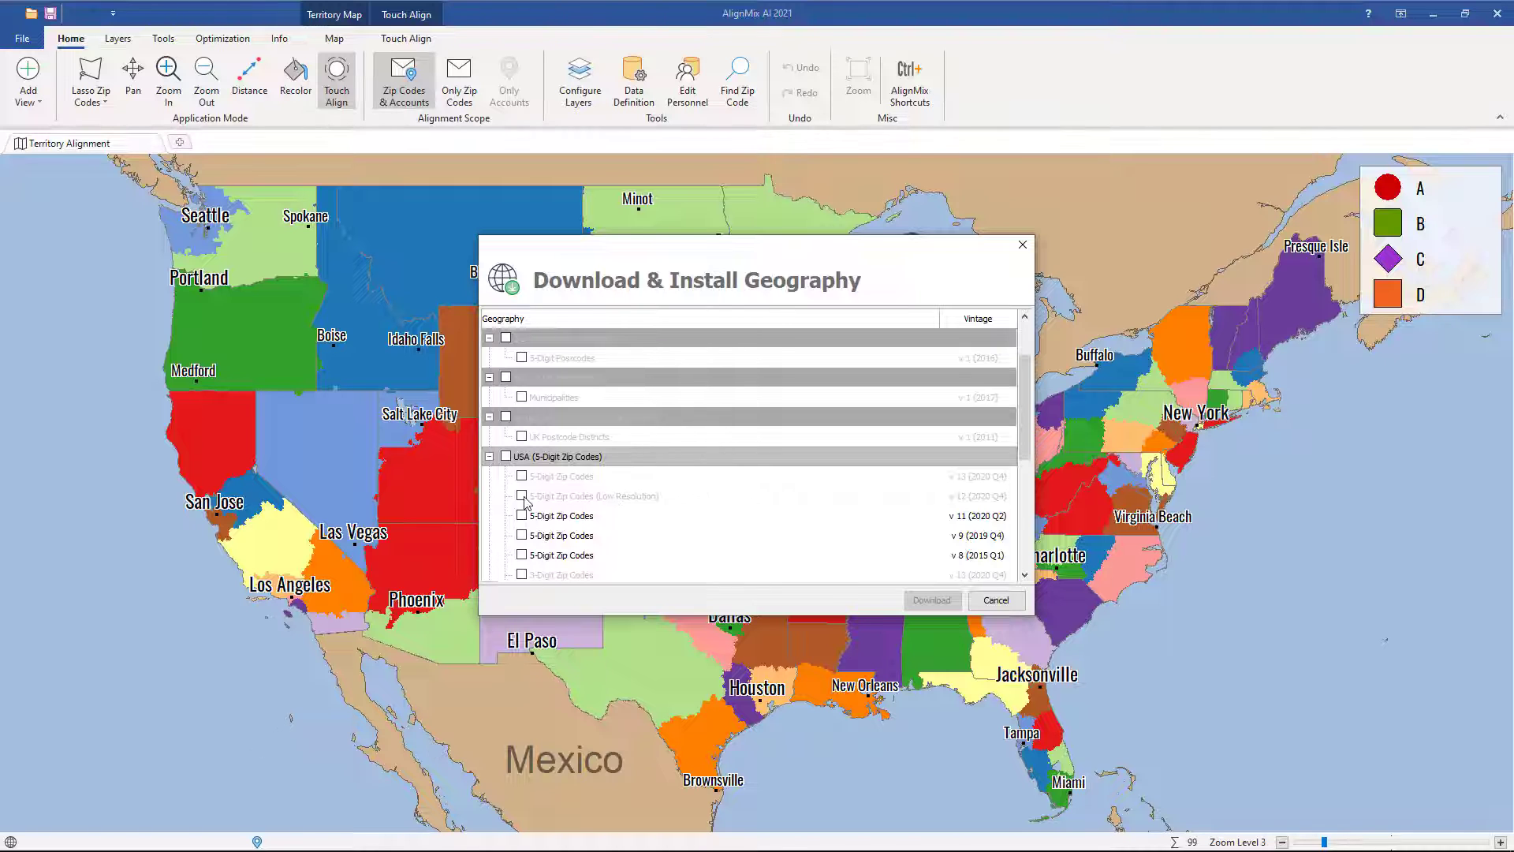
left_click(996, 606)
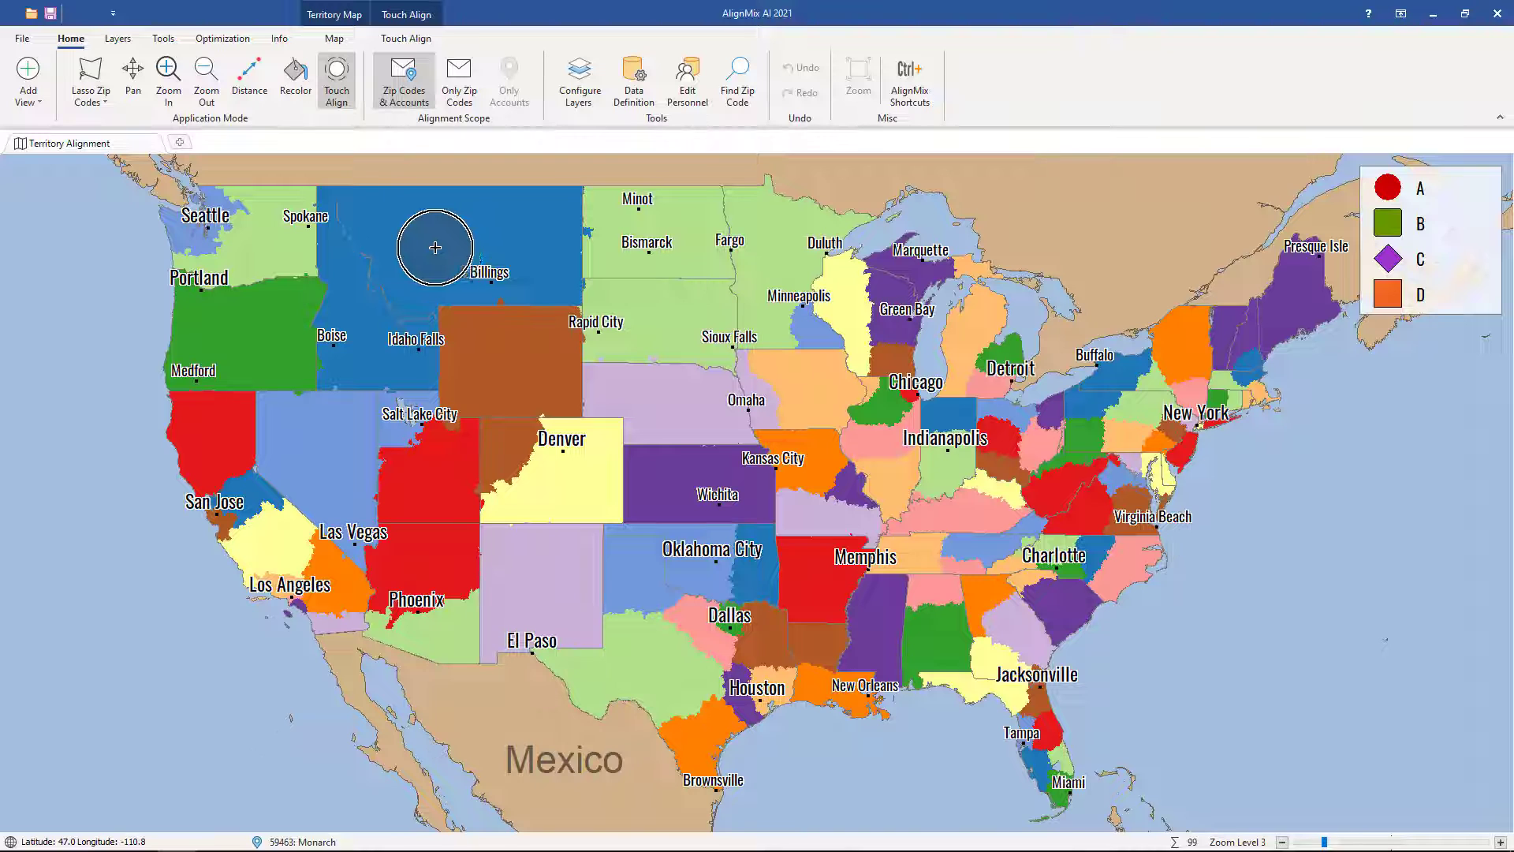
Step: Export all territory boundaries with all data and account types as a KML file named Territories.kml on the Desktop
left_click(23, 41)
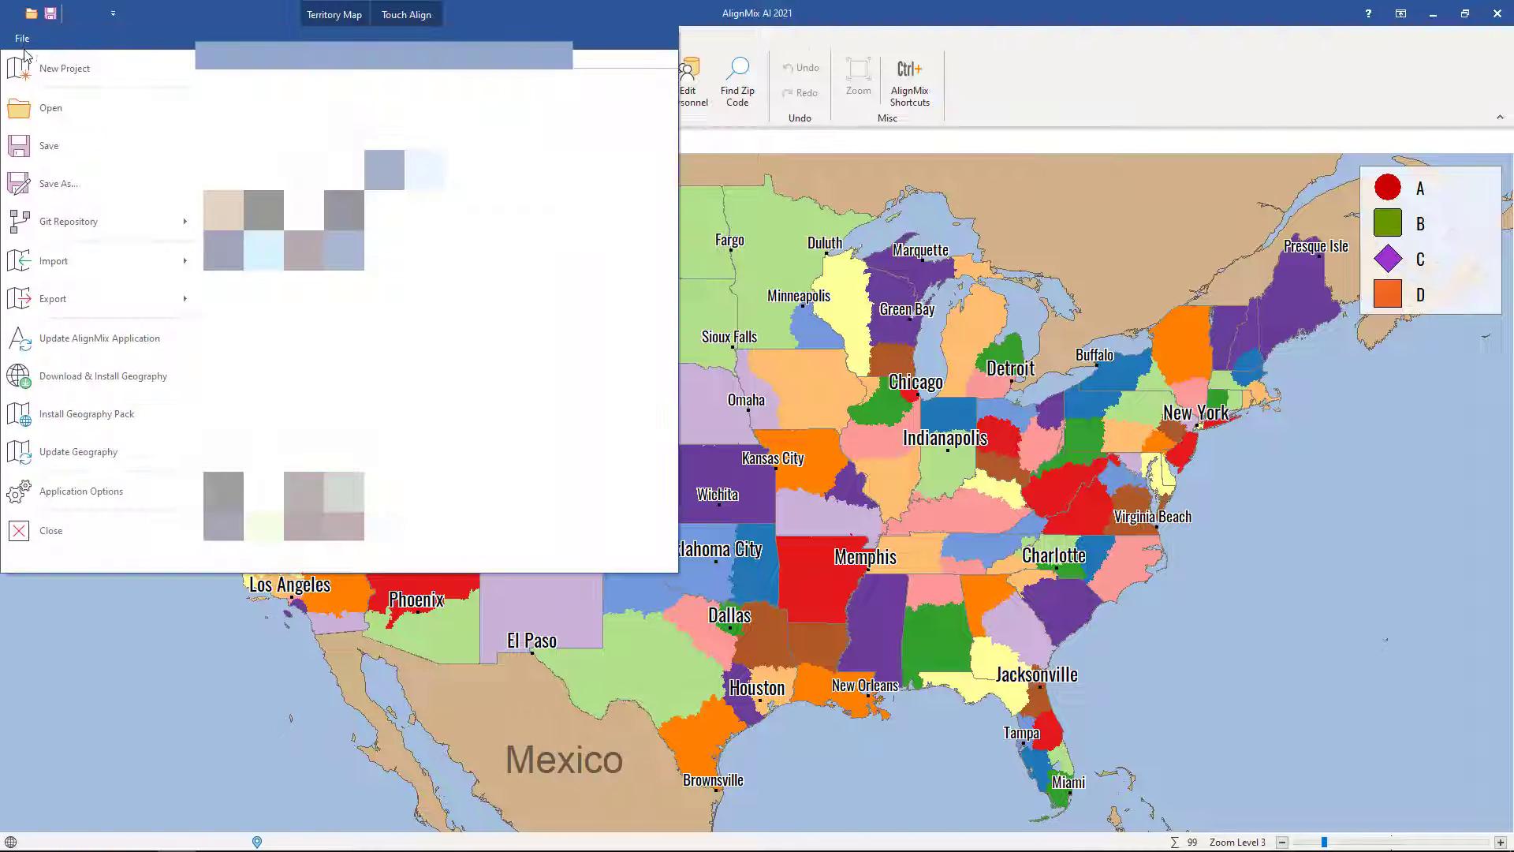
left_click(79, 300)
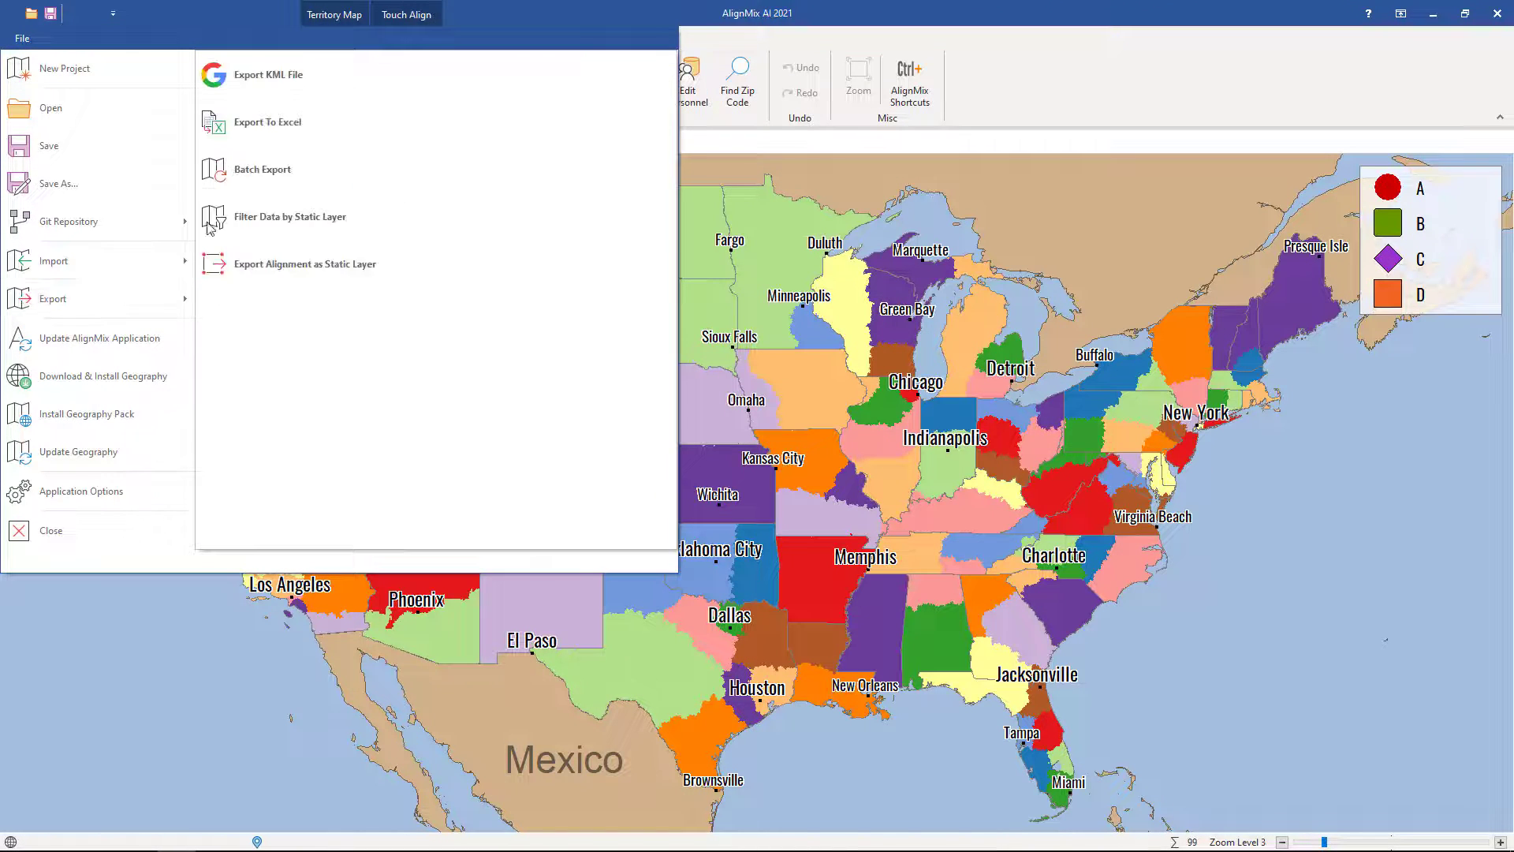
left_click(264, 95)
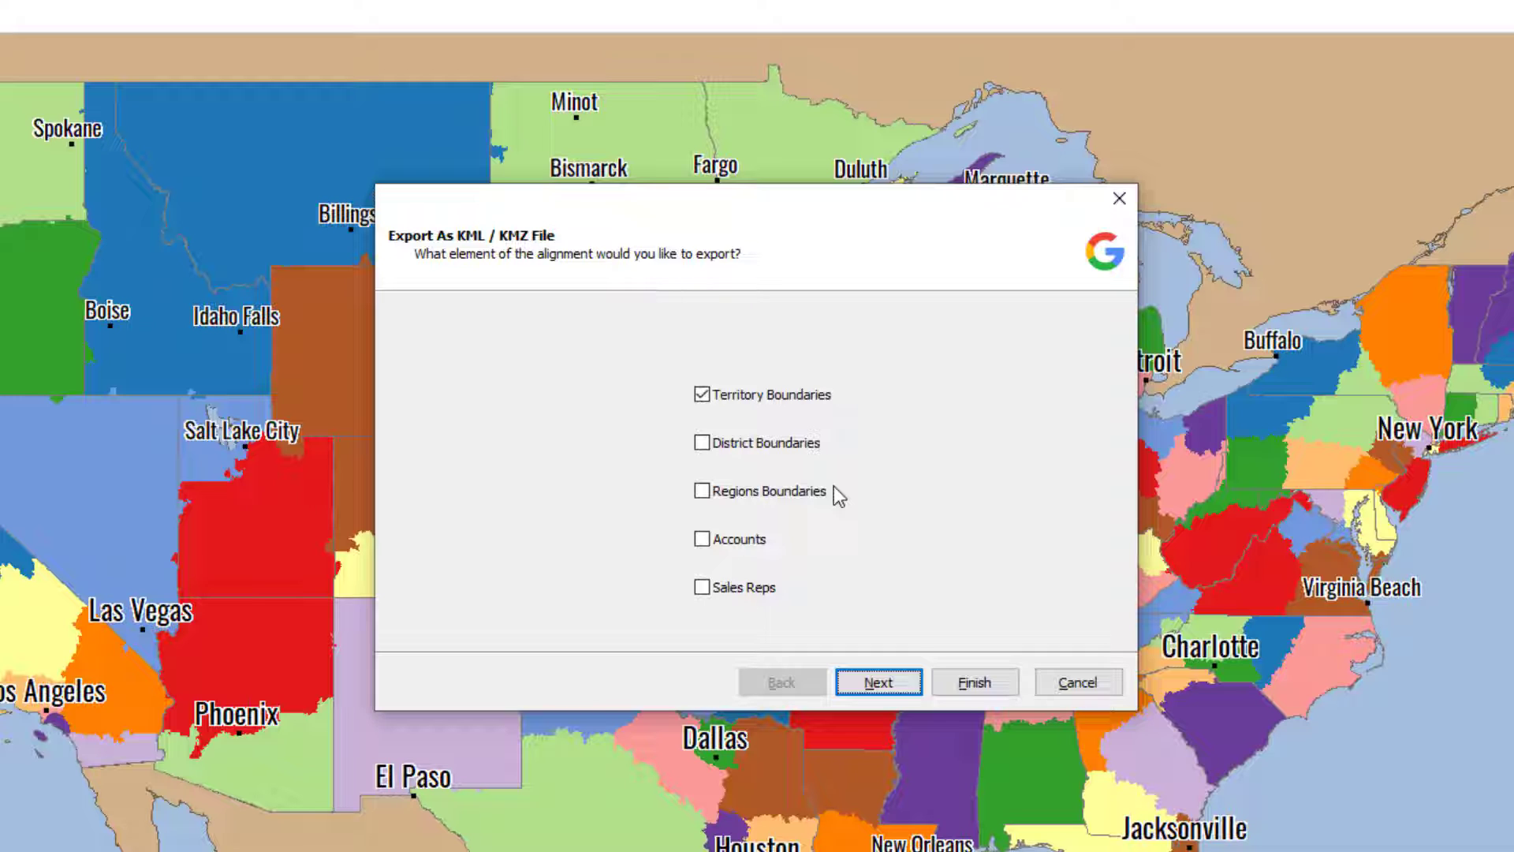
left_click(878, 683)
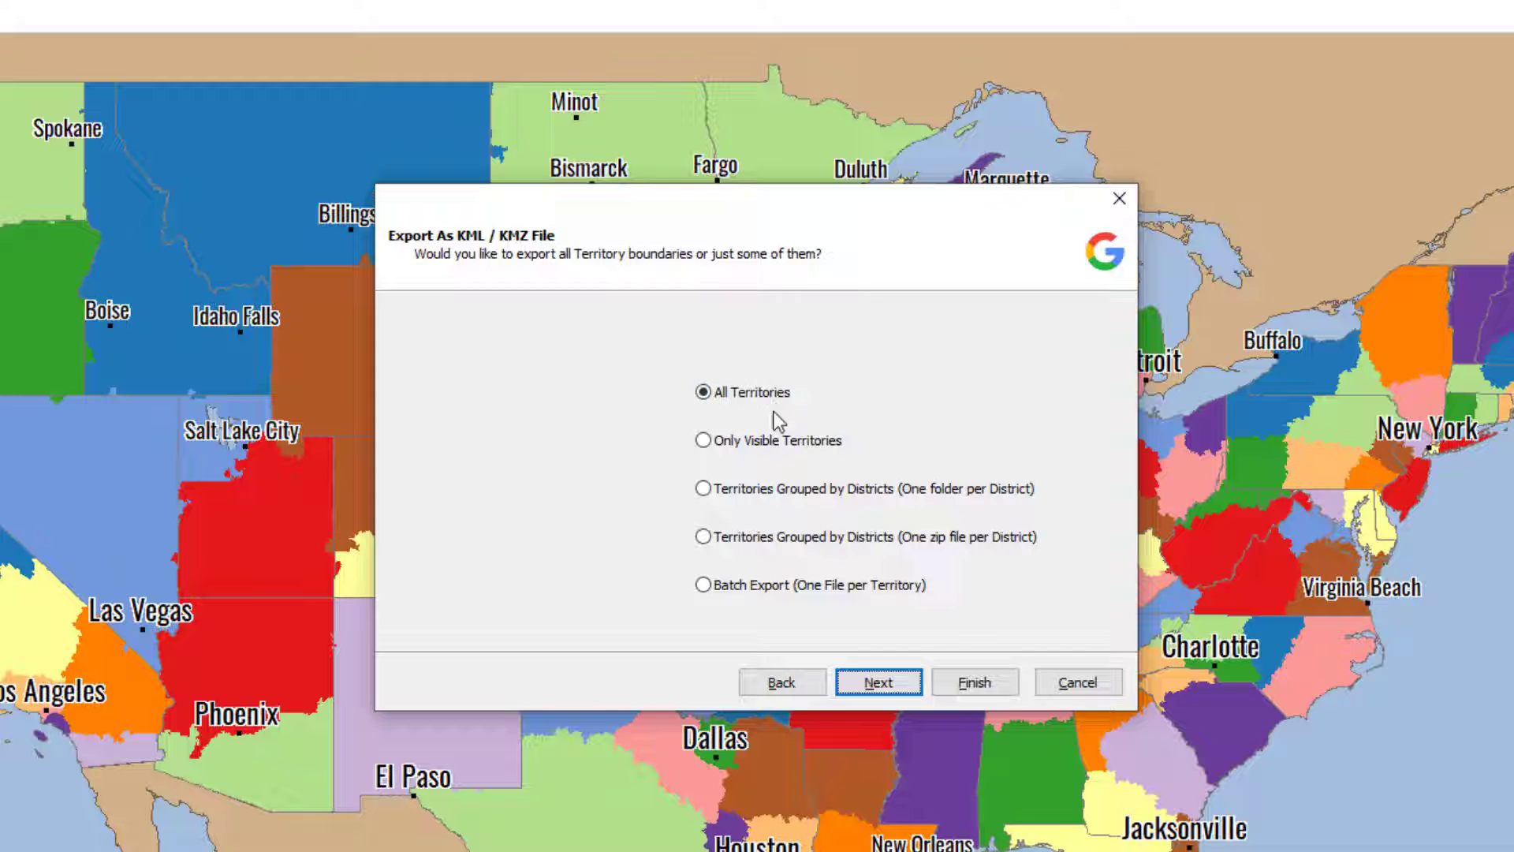
left_click(879, 687)
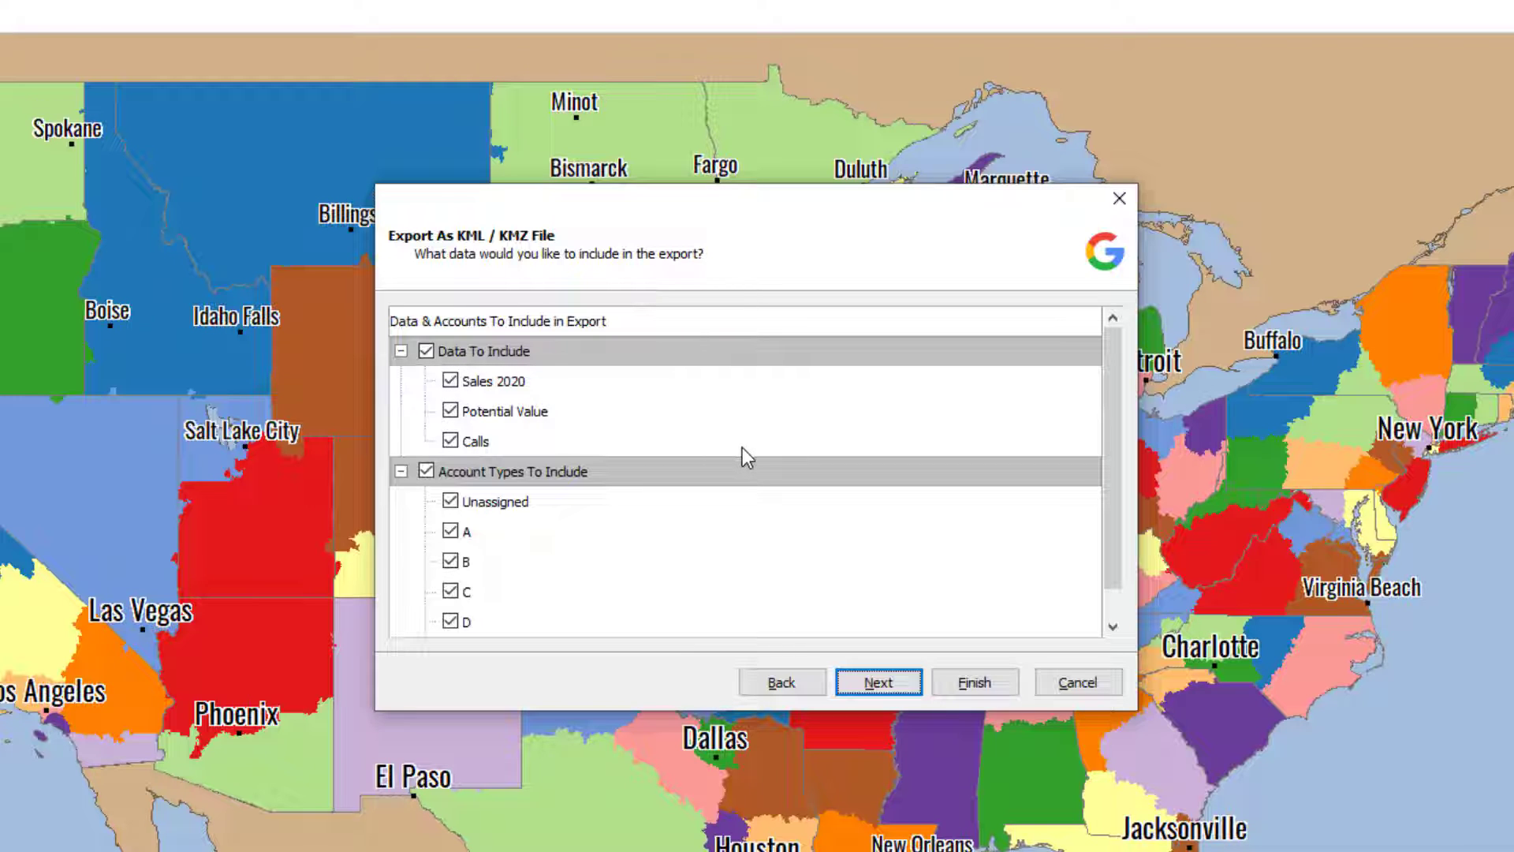
left_click(878, 682)
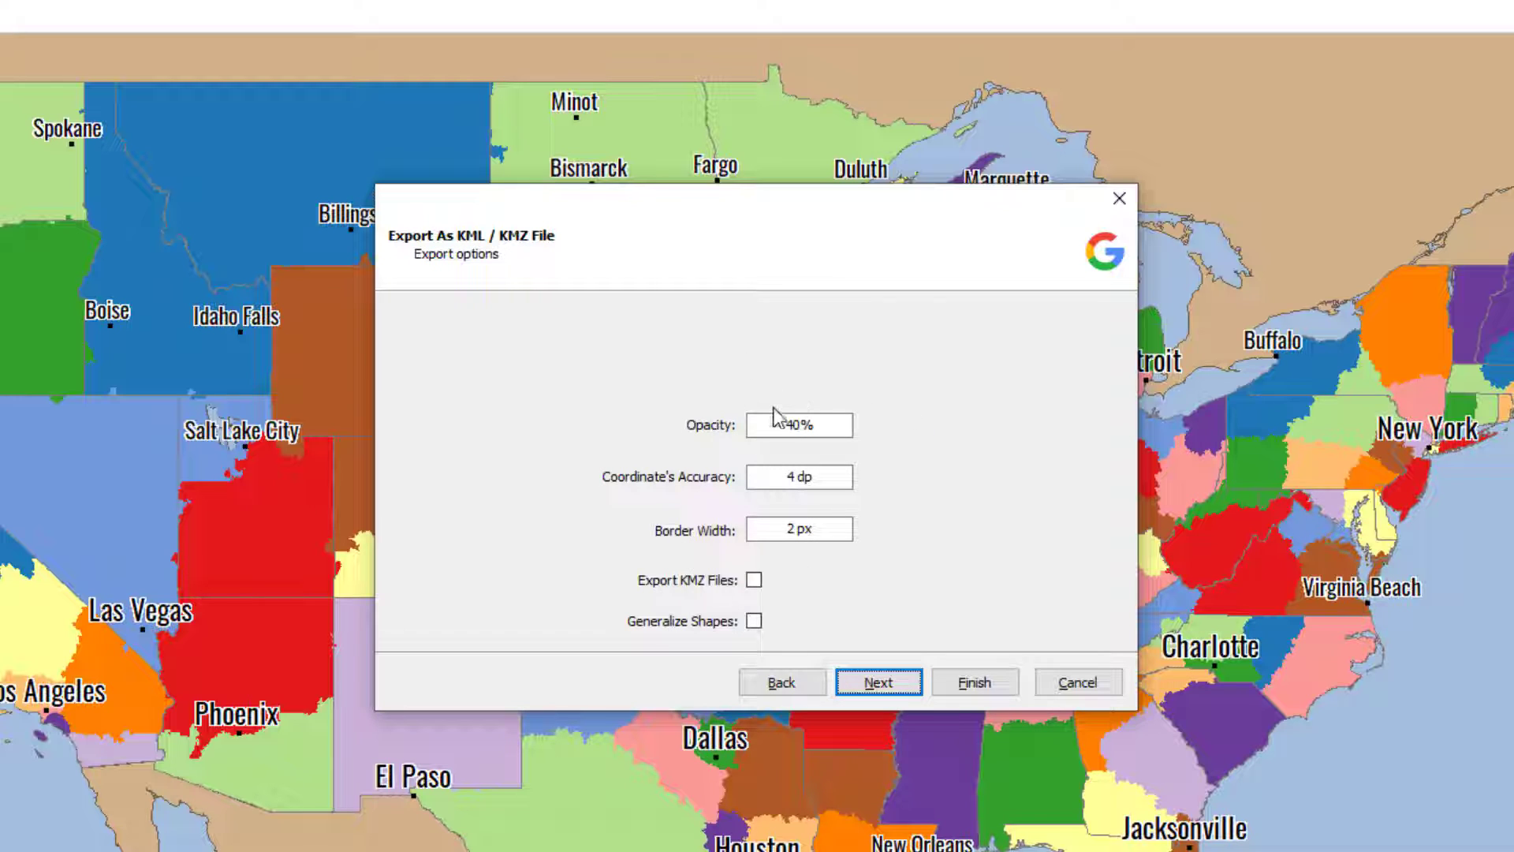
left_click(972, 683)
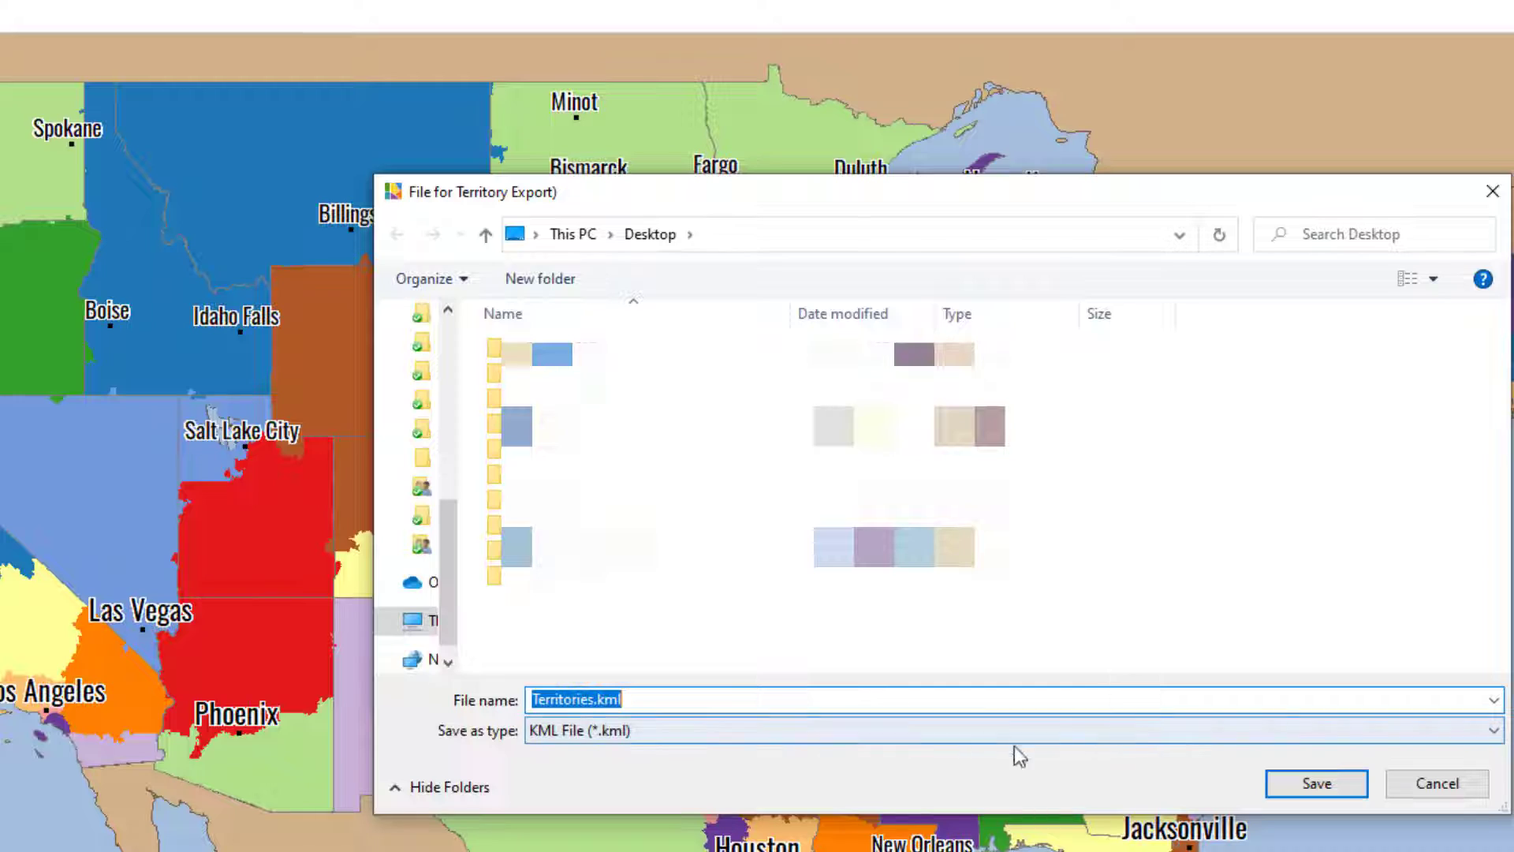
left_click(1309, 781)
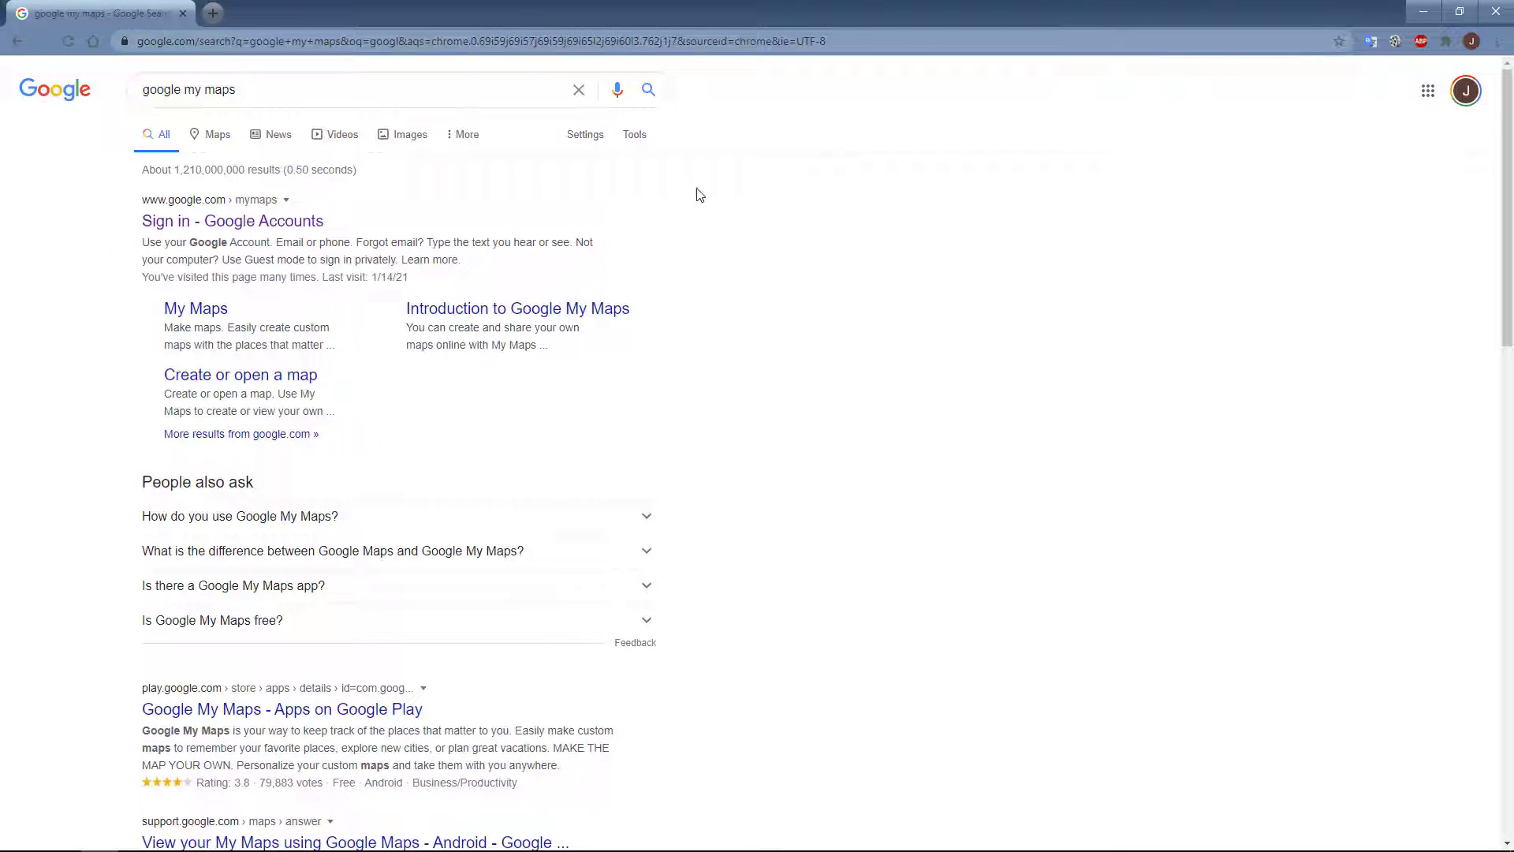
Step: Switch to Google My Maps in the browser from the "google my maps" search results and create a new map
left_click_drag(265, 90, 128, 88)
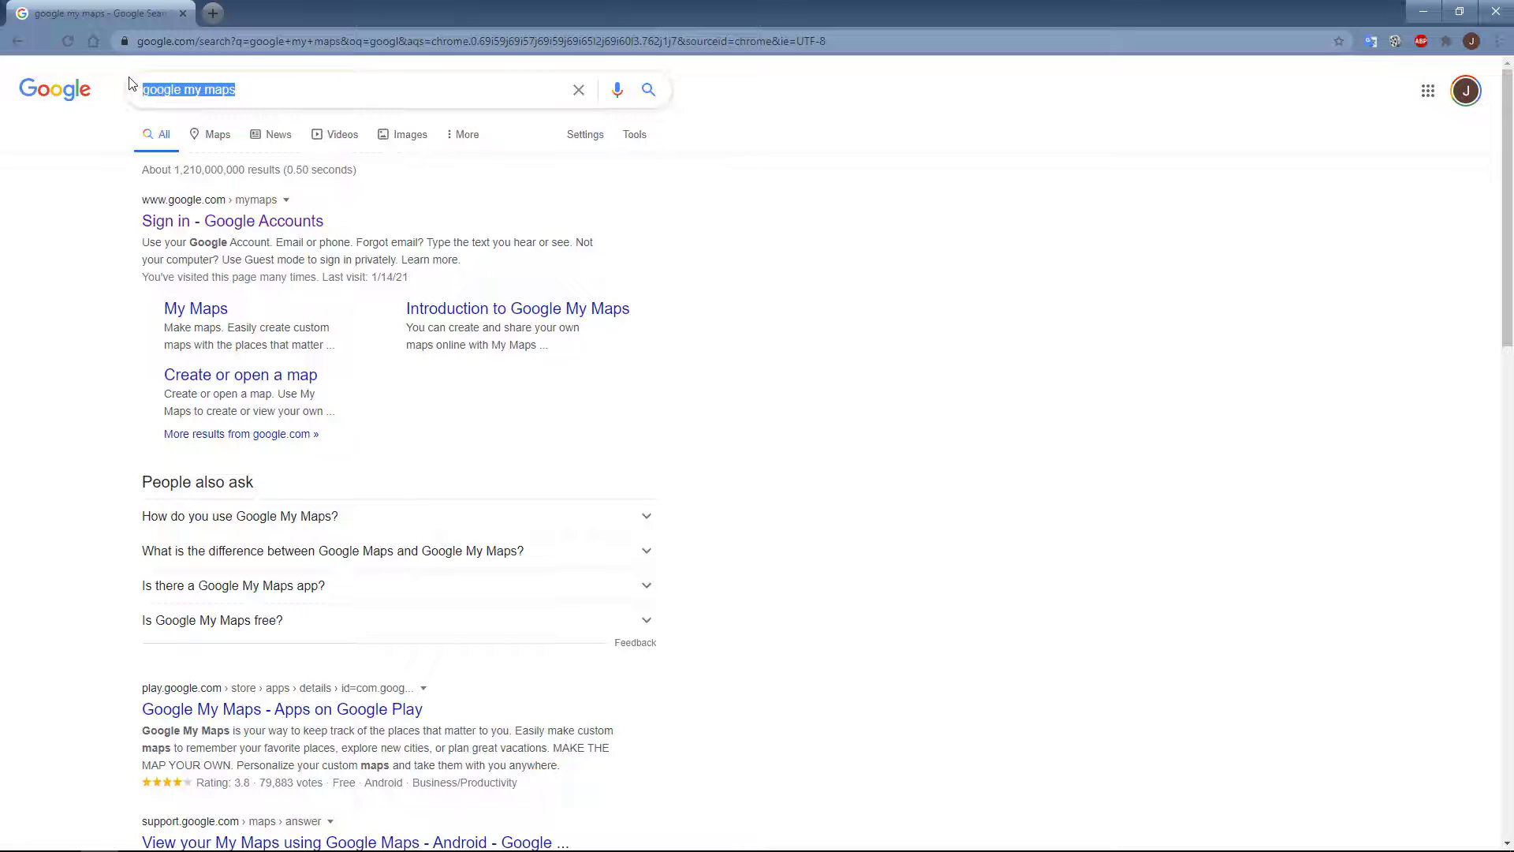
left_click(249, 225)
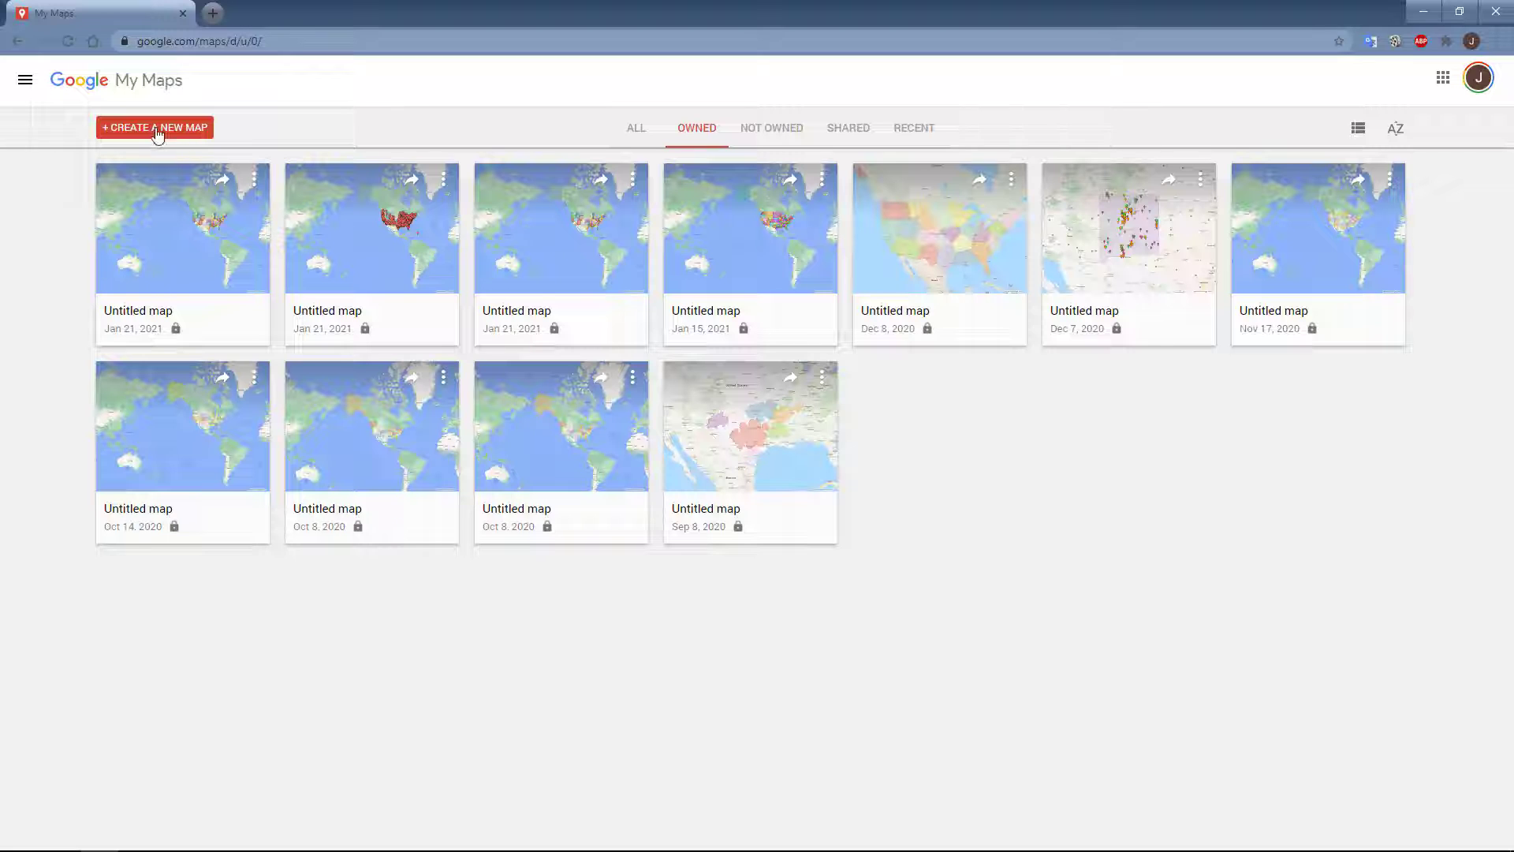
left_click(157, 130)
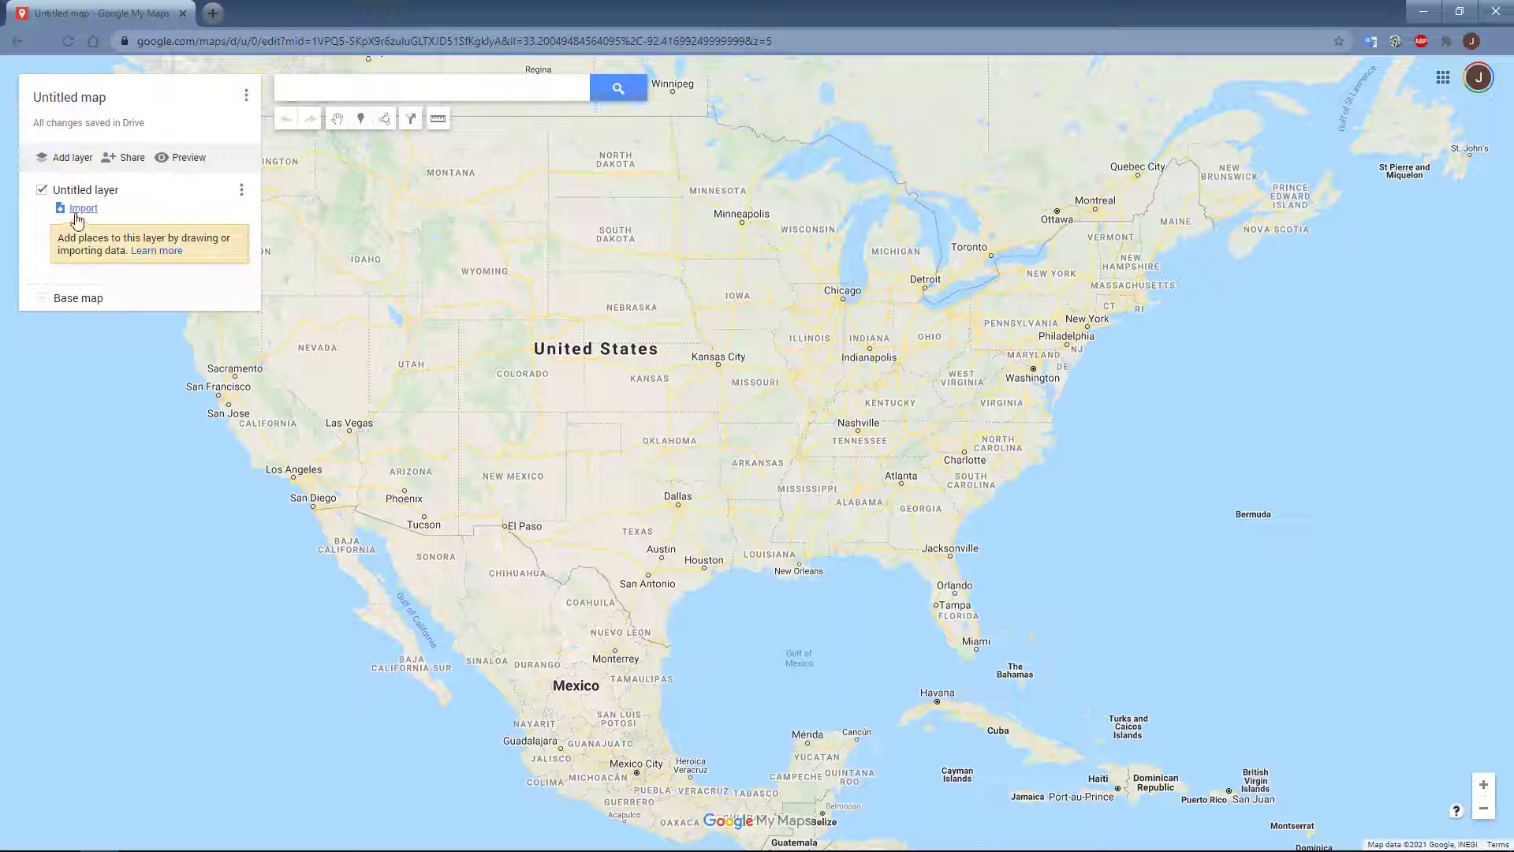
Step: Import Territories.kml from the Desktop into the new map's untitled layer
left_click(84, 208)
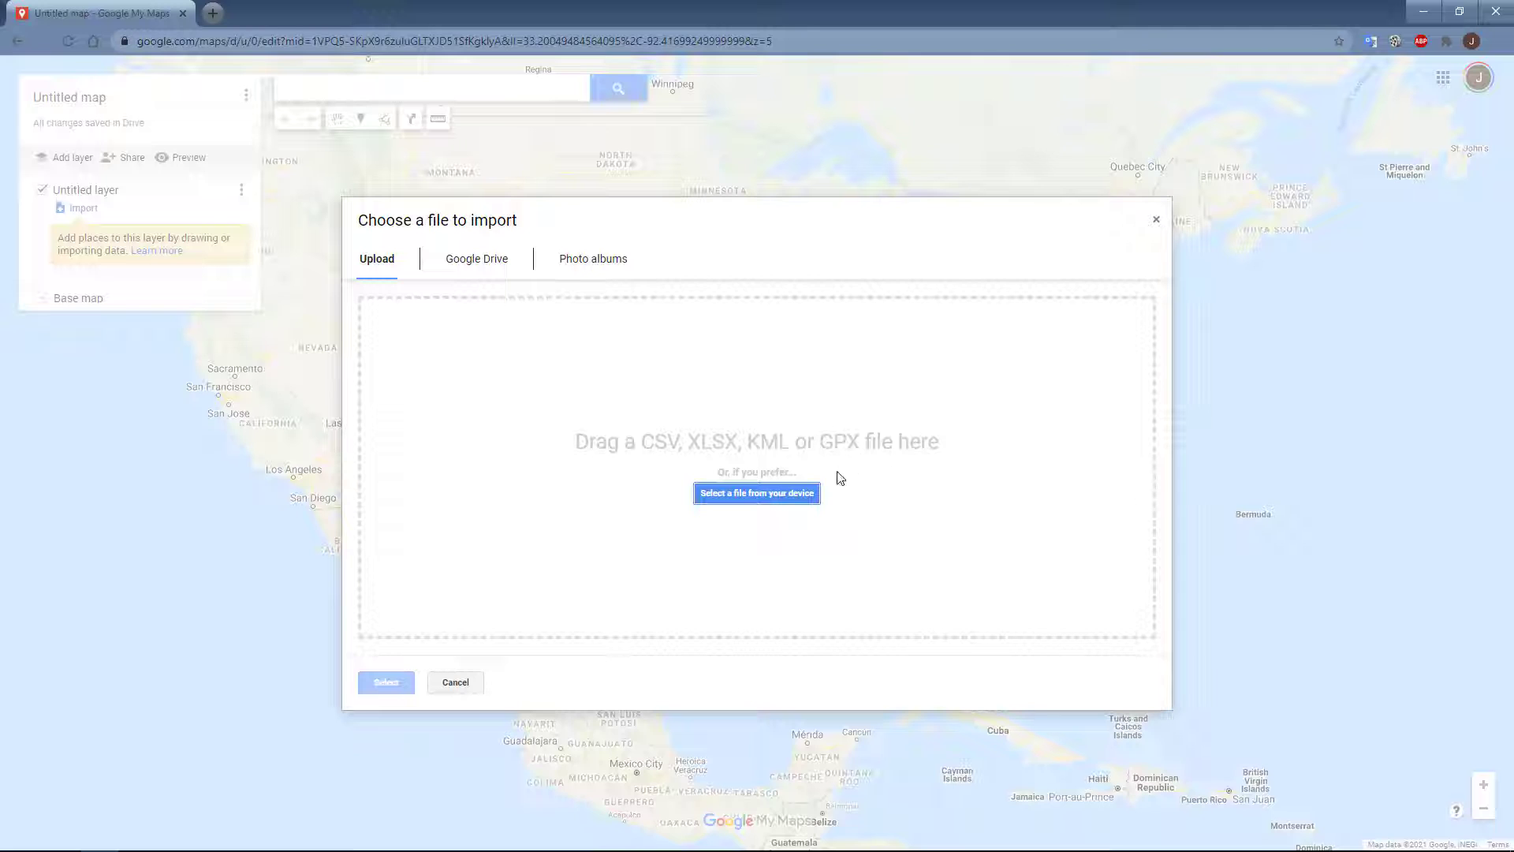
left_click(763, 497)
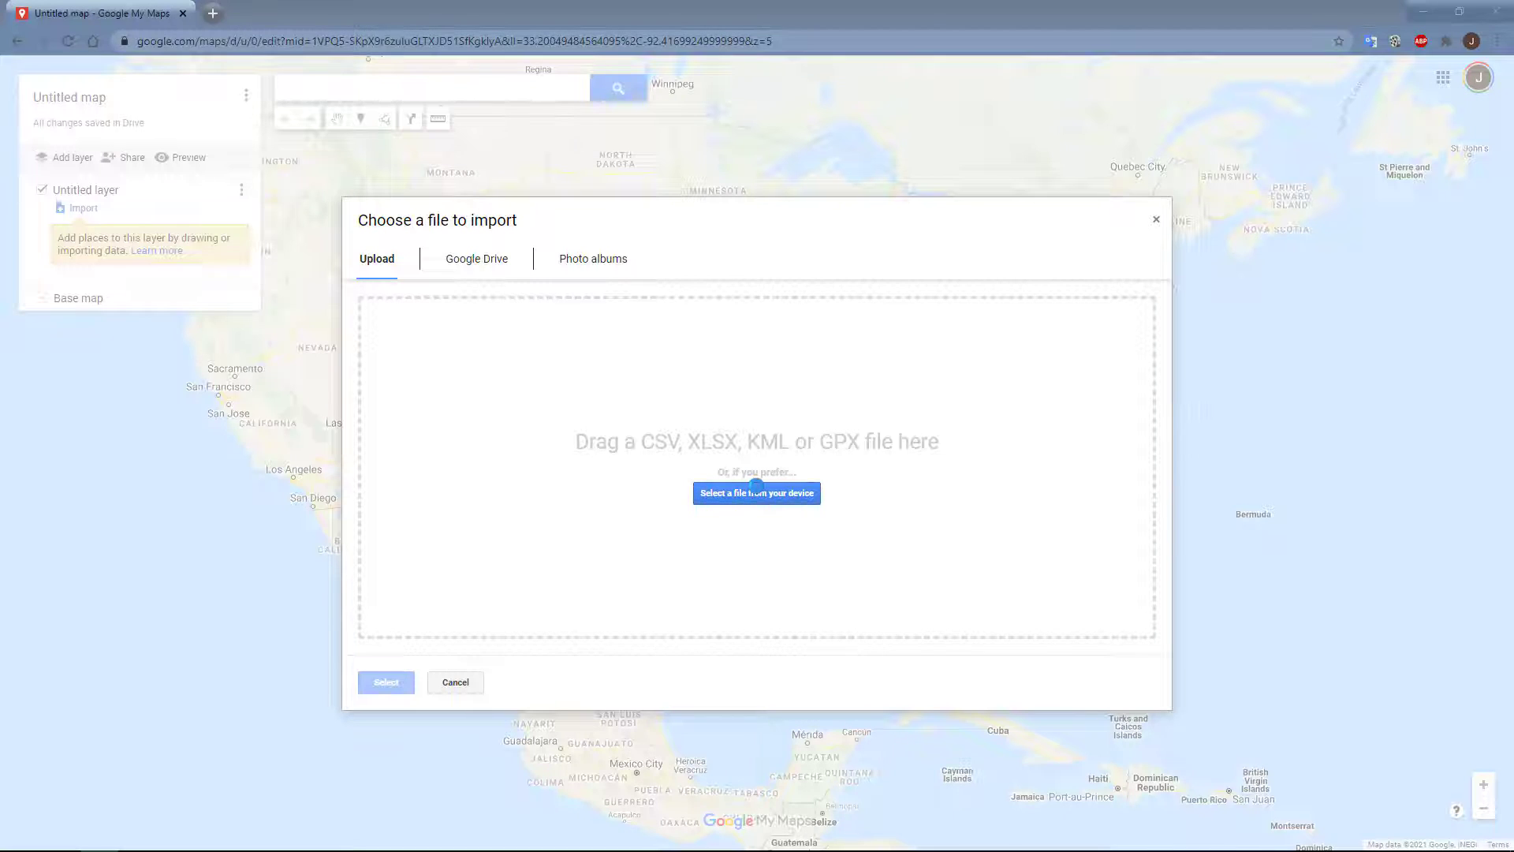
scroll(504, 221, "down", 5)
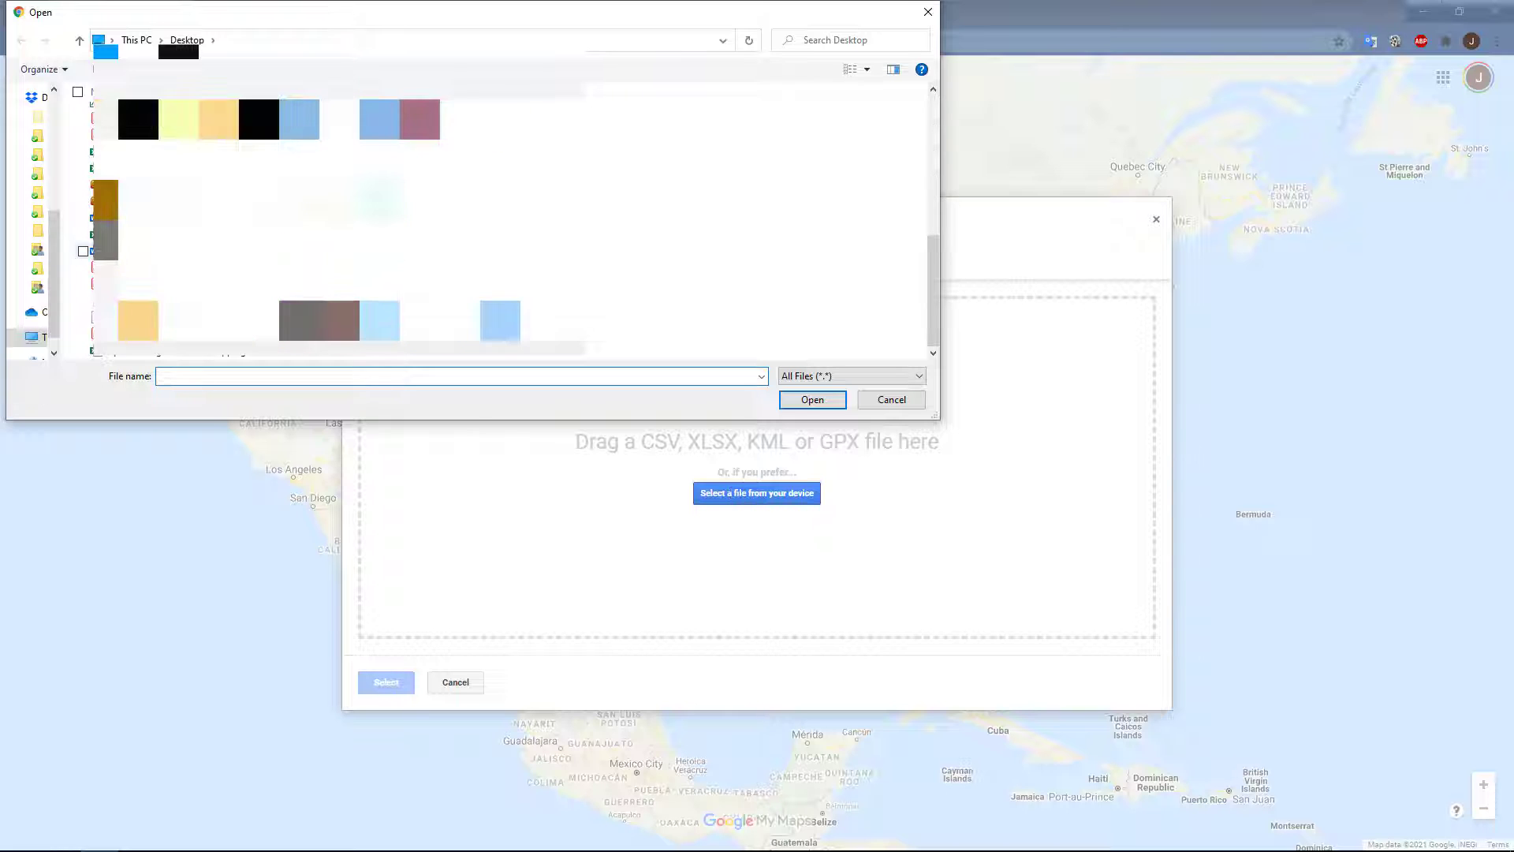
left_click(142, 317)
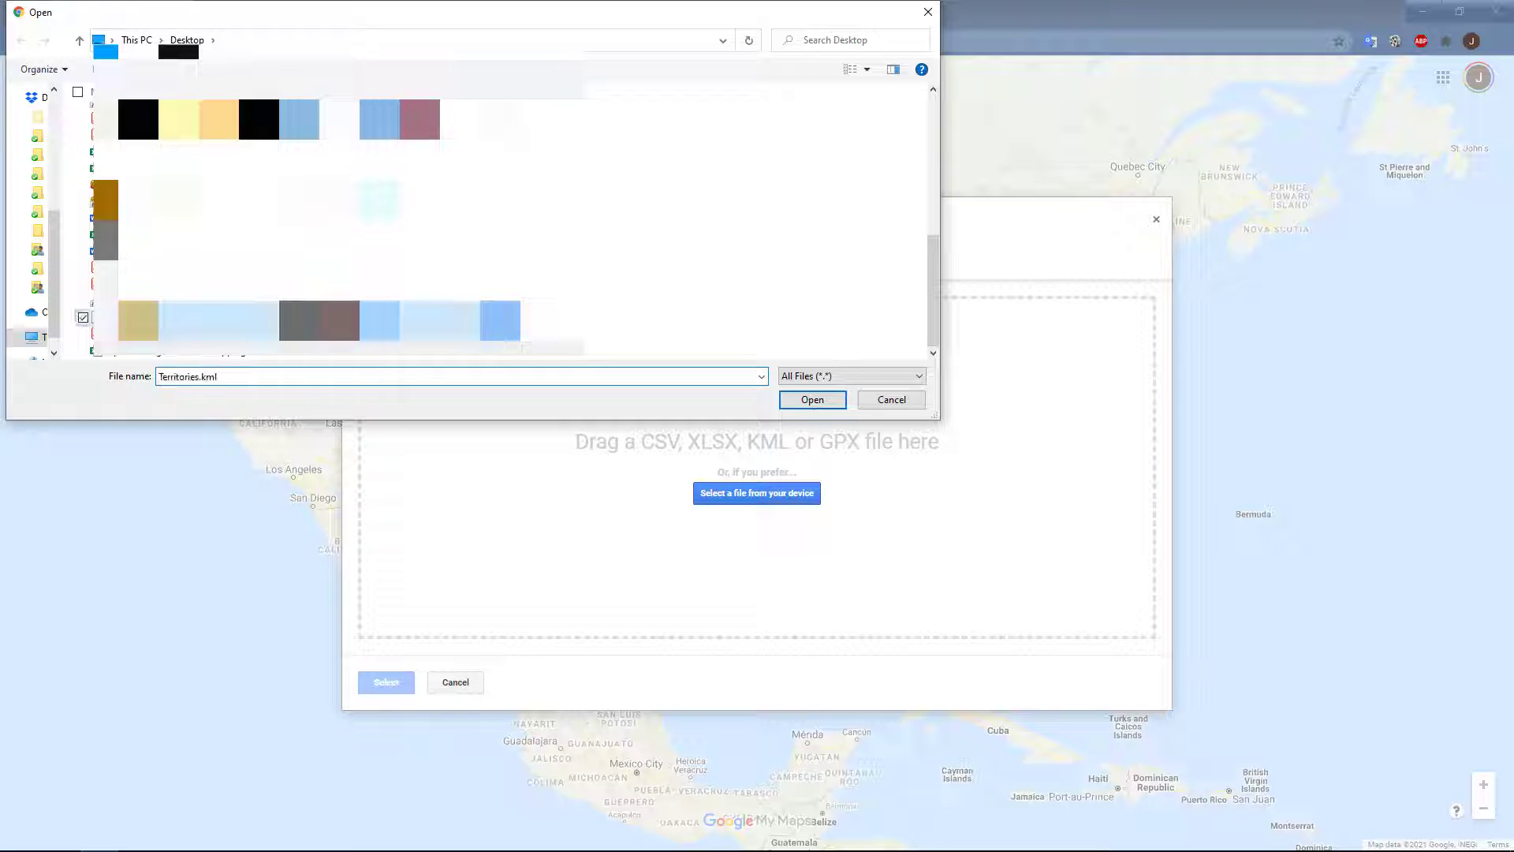
left_click(812, 399)
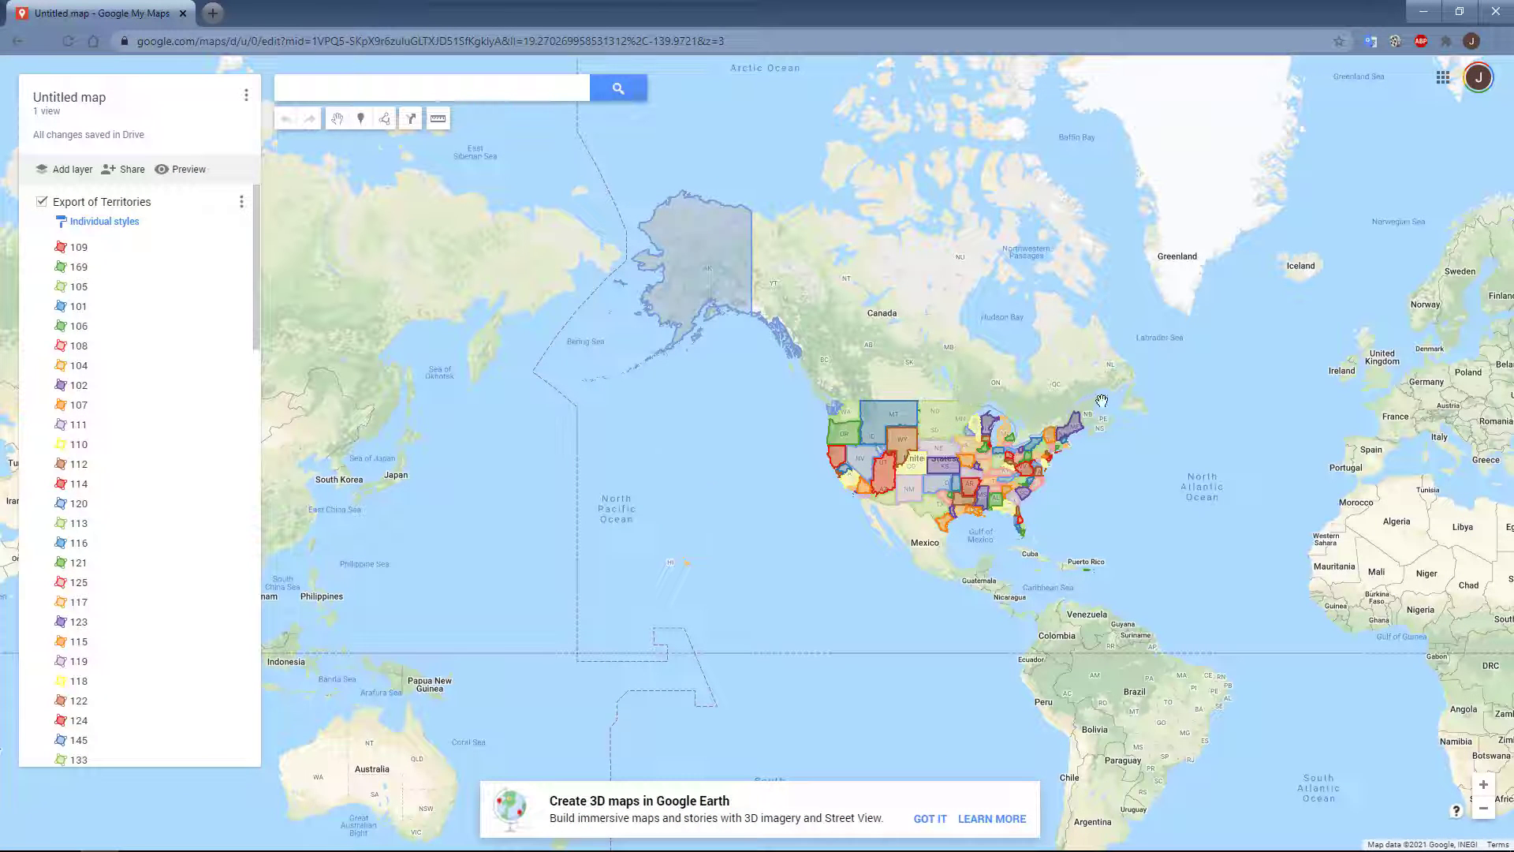
Step: View the details of the yellow Denver territory covering Colorado on the imported map
scroll(1102, 401, "up", 1)
scroll(721, 542, "up", 1)
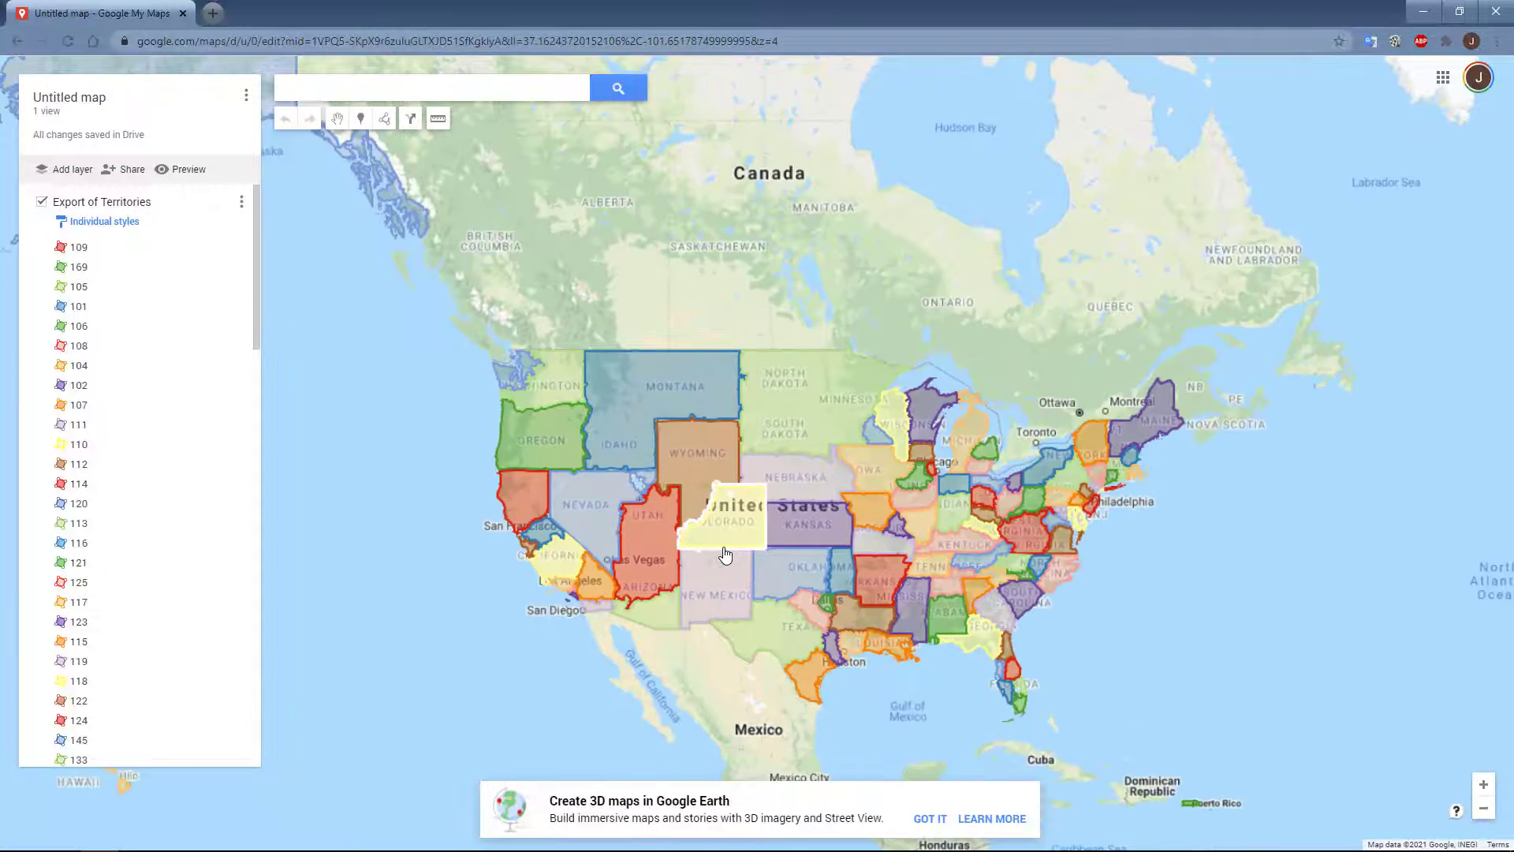
scroll(724, 554, "up", 1)
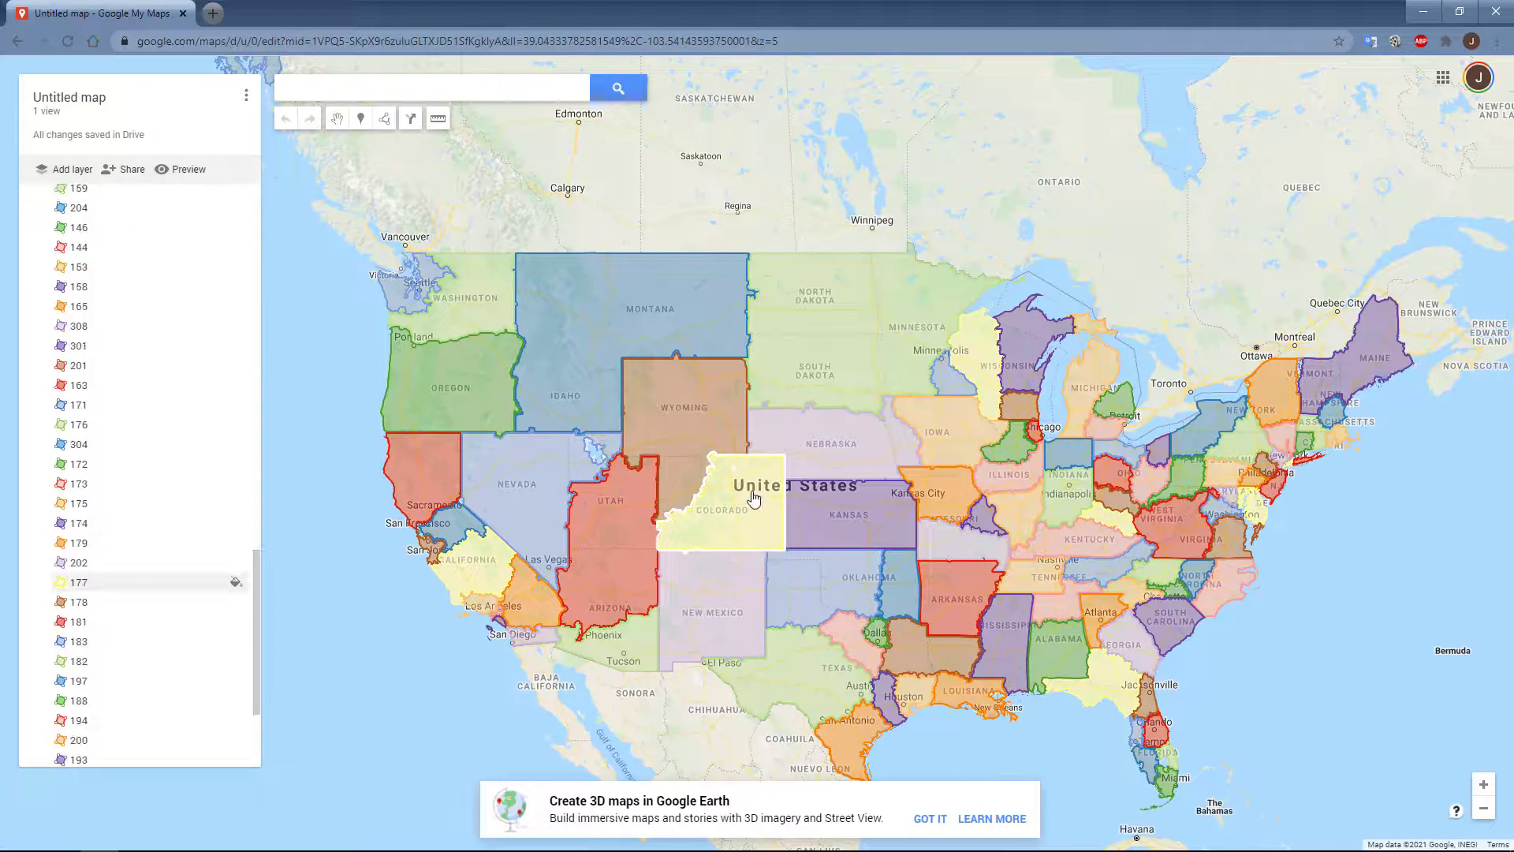
left_click(753, 497)
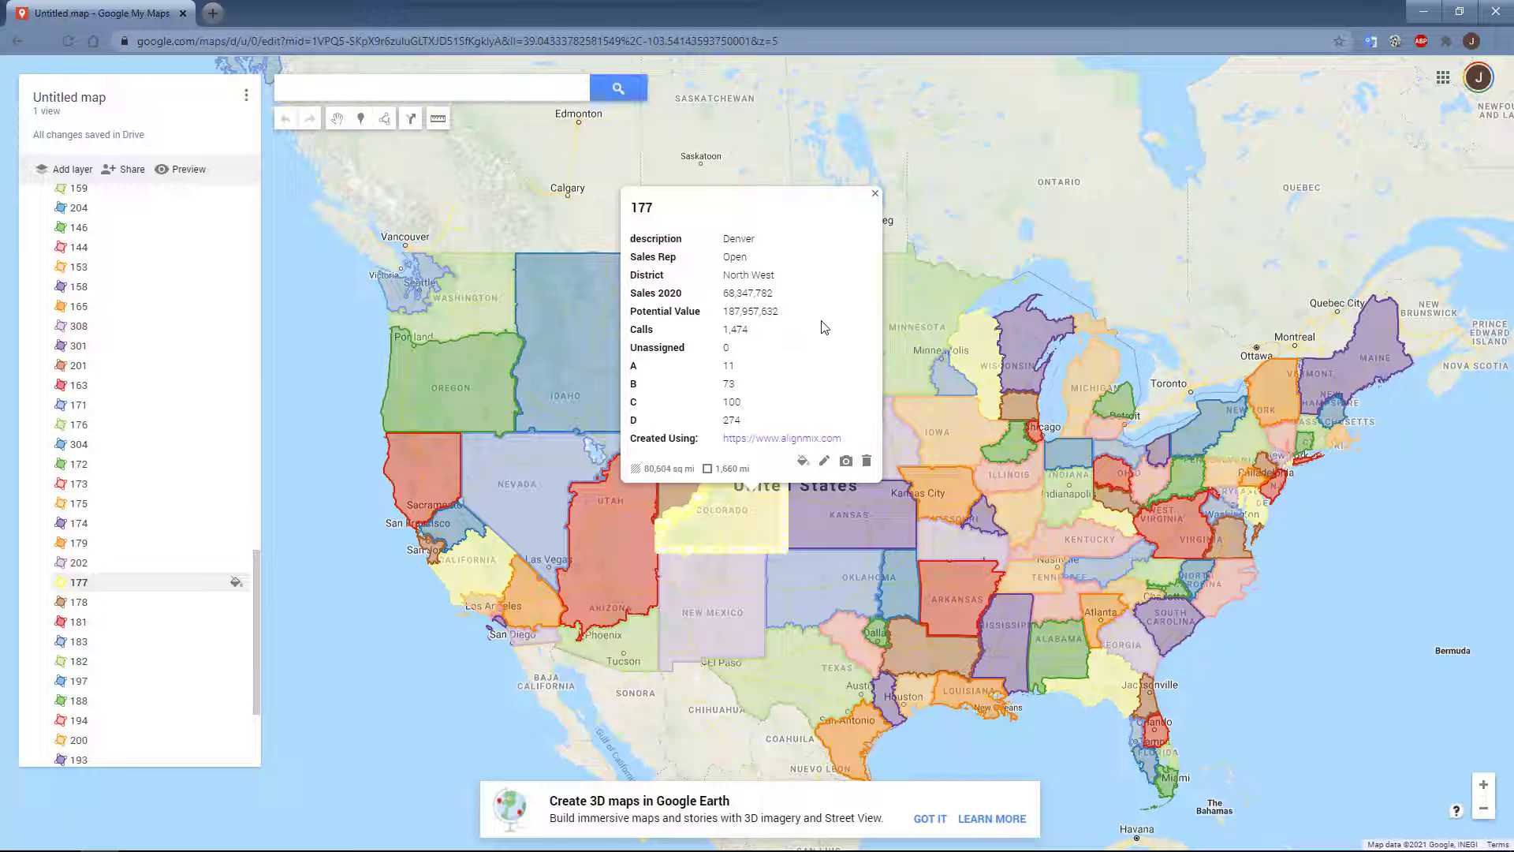
Step: Review the map's quick sharing options, keeping the title Untitled map, and close them along with the territory details
left_click(127, 174)
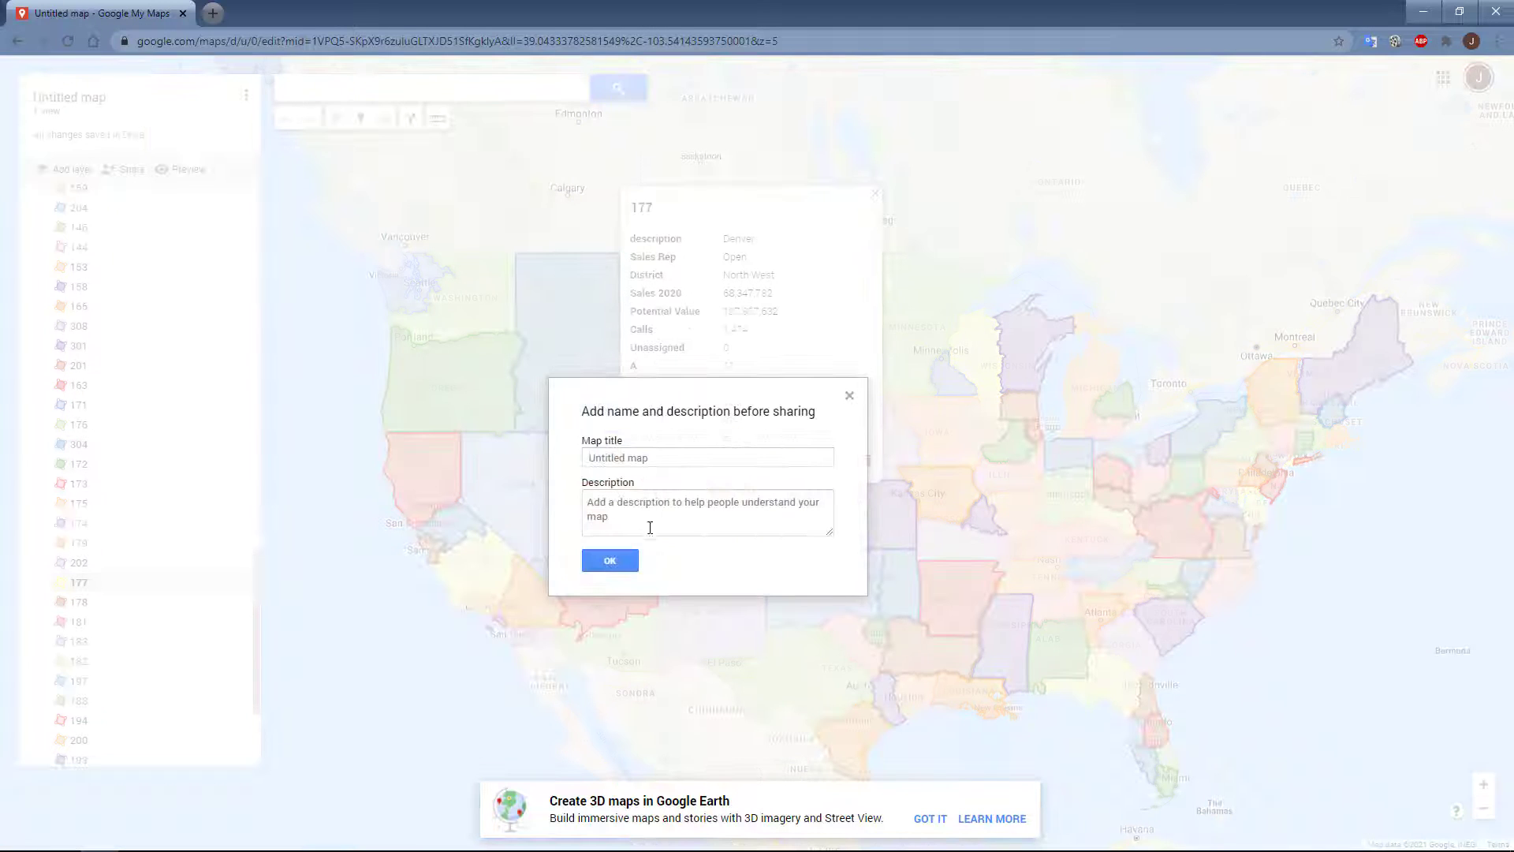
left_click(609, 557)
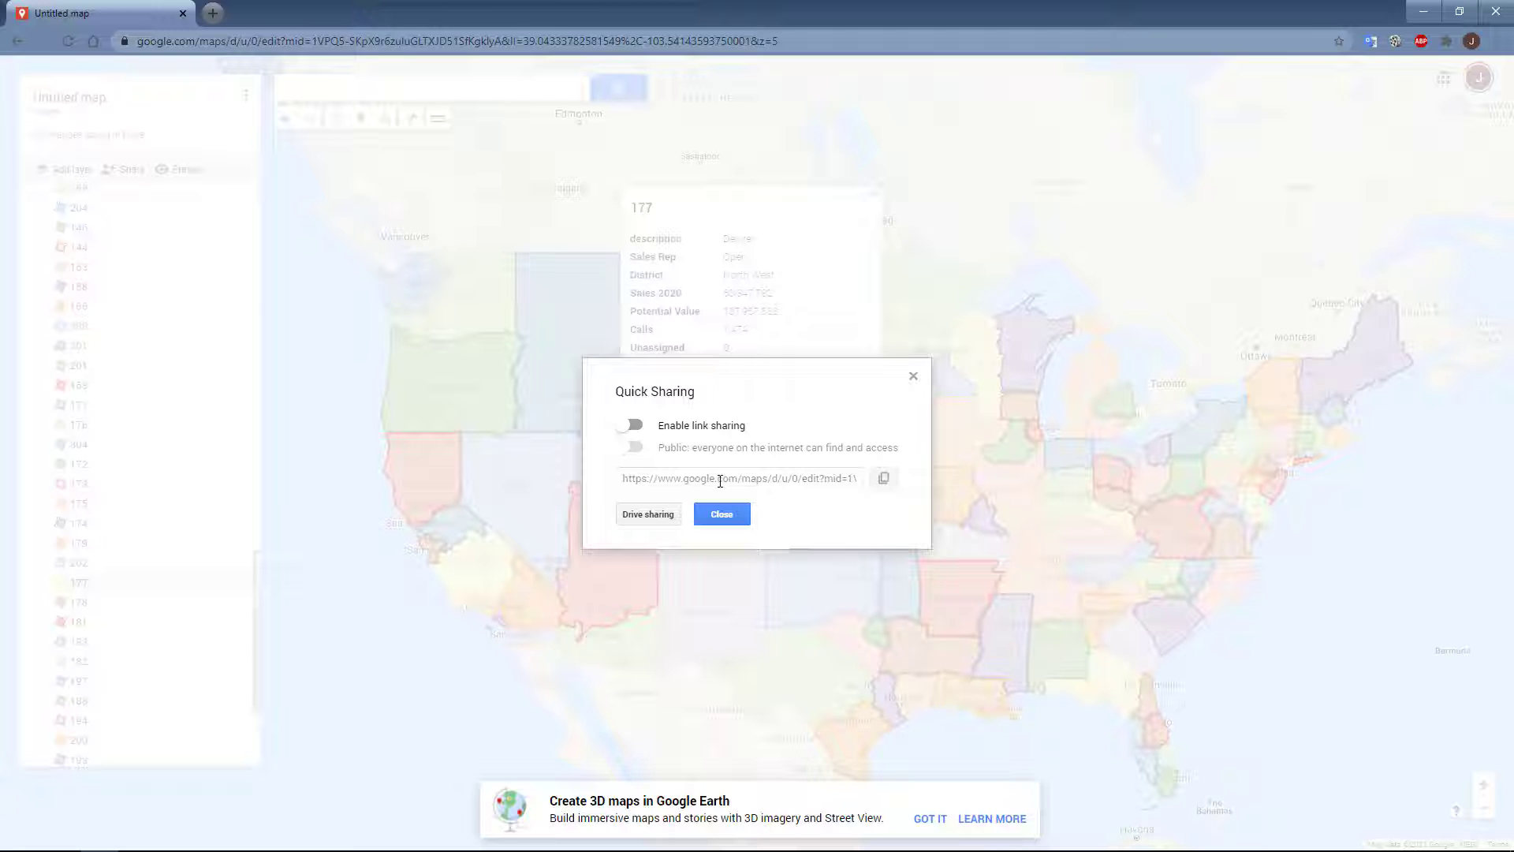
left_click(717, 514)
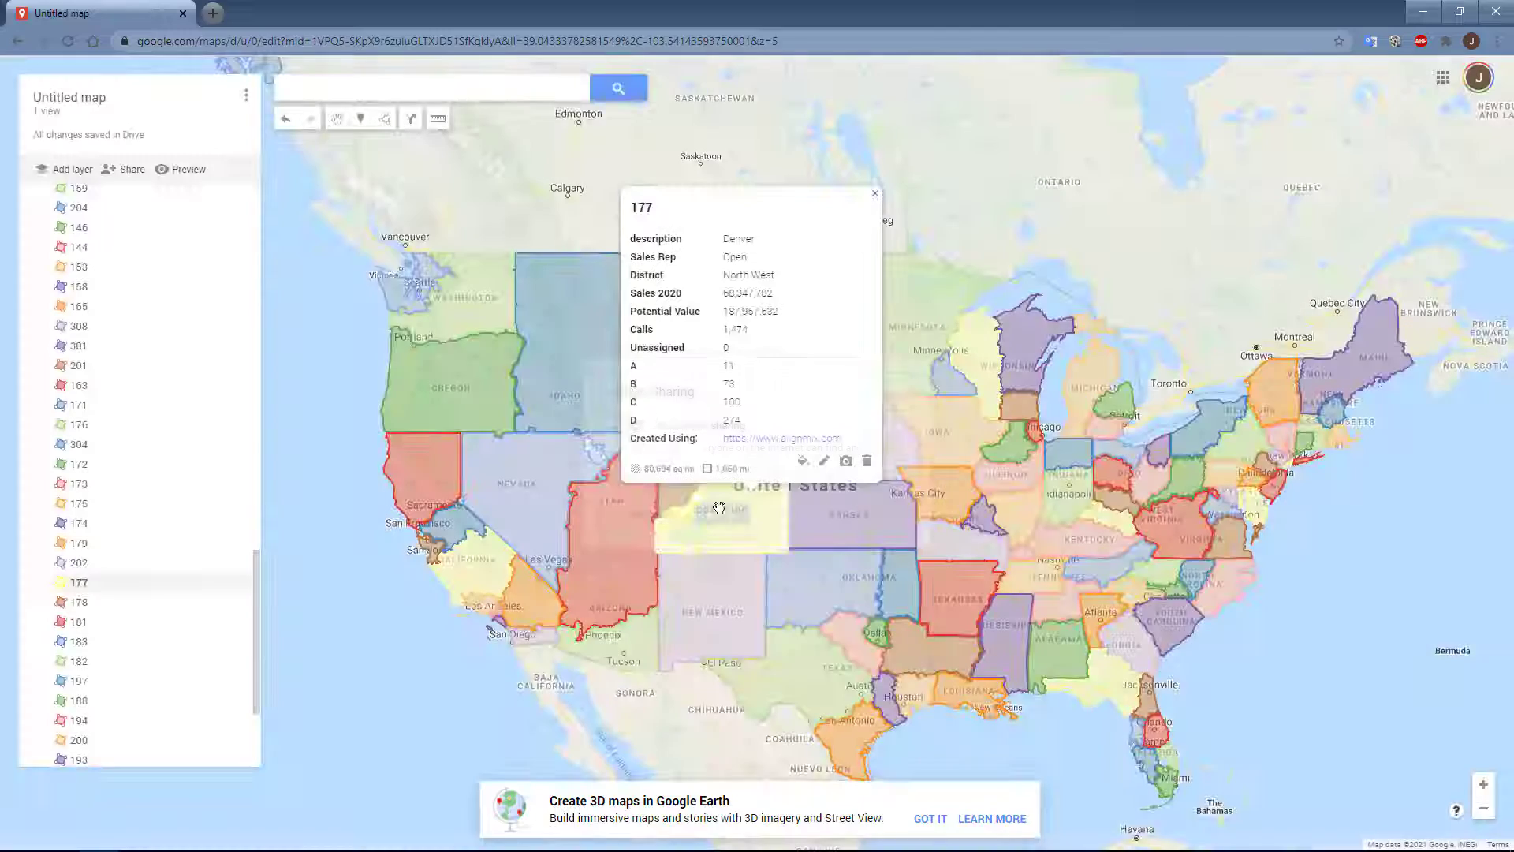
left_click(414, 631)
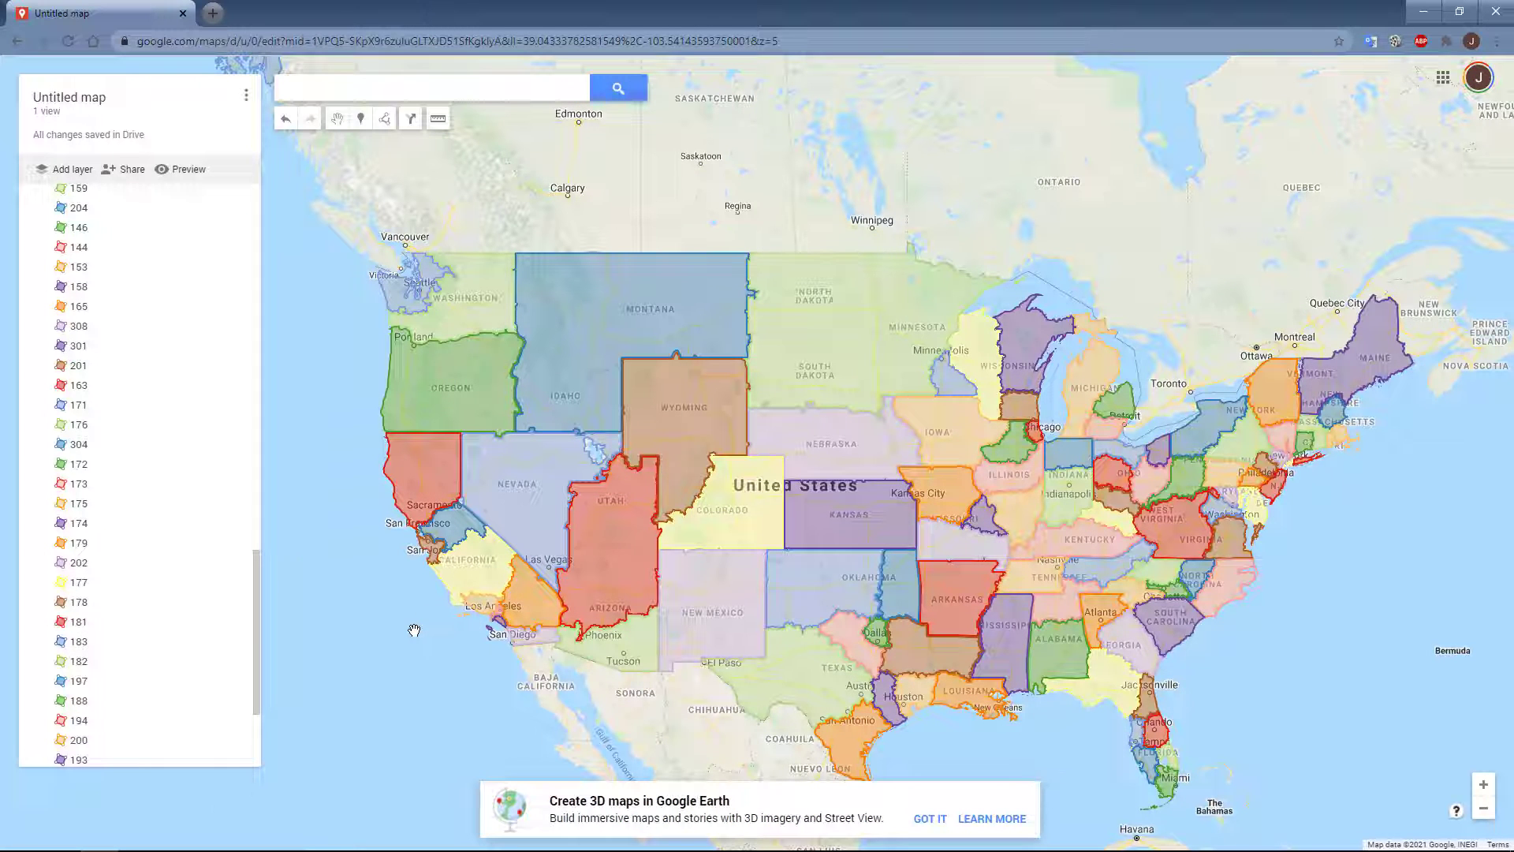